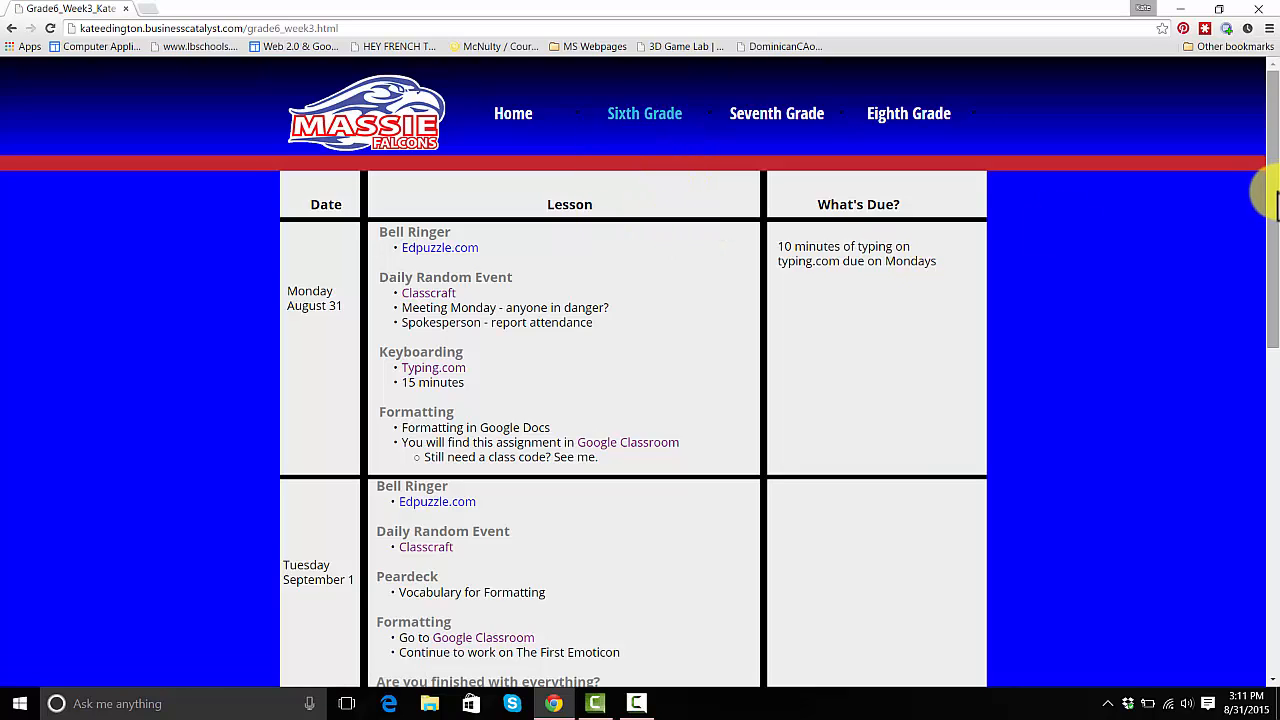
- Scroll the class schedule to the Tuesday September 1 row with its Google Classroom link
{"action": "left_click_drag", "start_coordinate": [1272, 200], "coordinate": [1272, 258]}
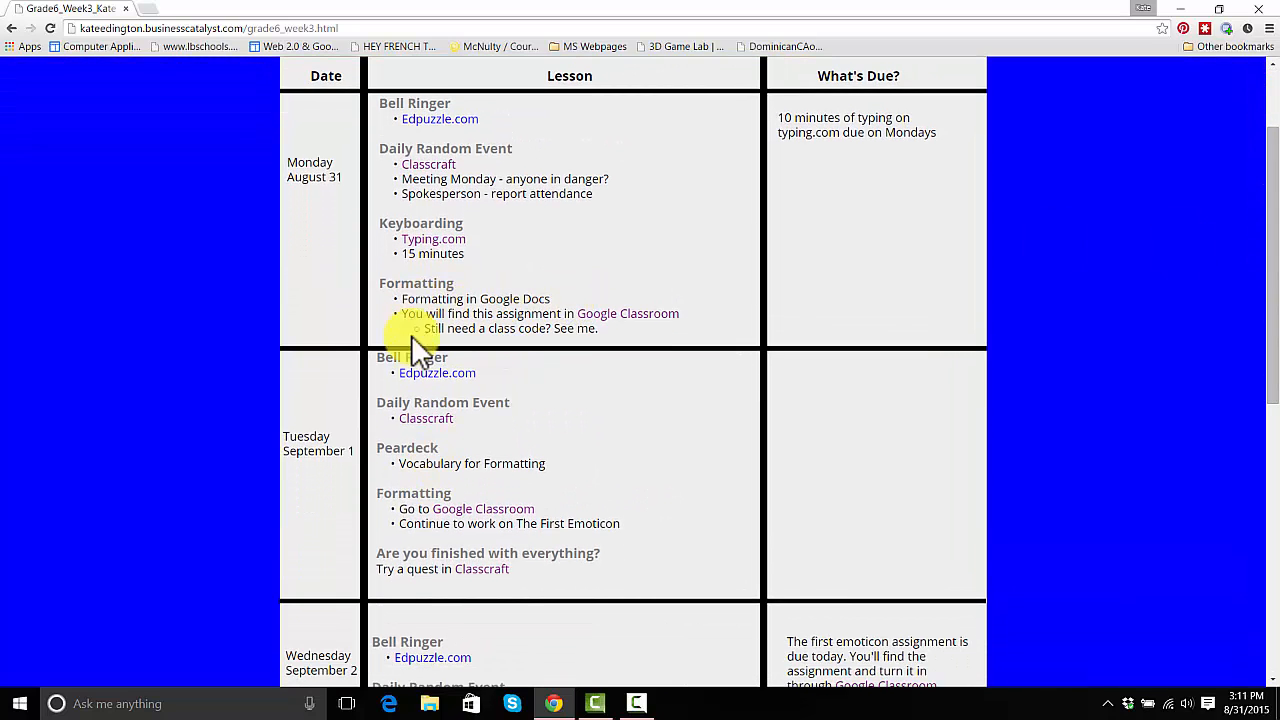
- Follow Tuesday's Google Classroom link into the 7th-period Computer Apps 6th Grade class stream
{"action": "left_click", "coordinate": [491, 514]}
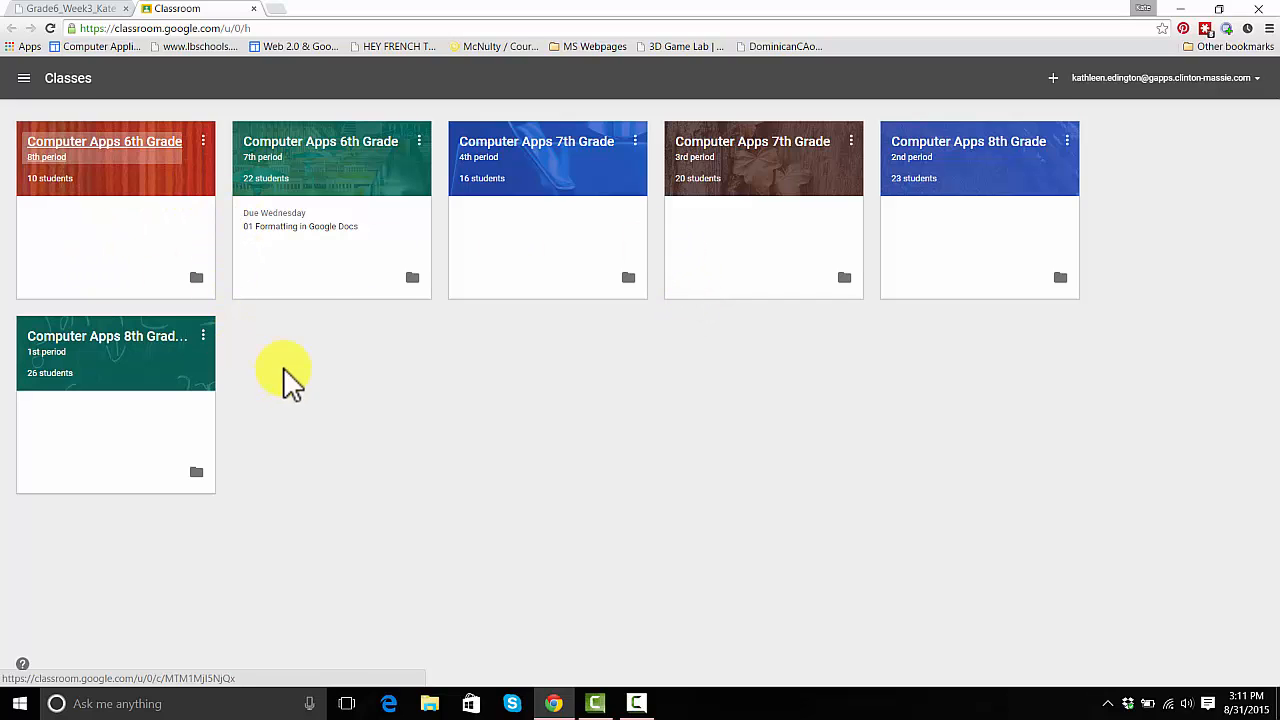
{"action": "left_click", "coordinate": [310, 150]}
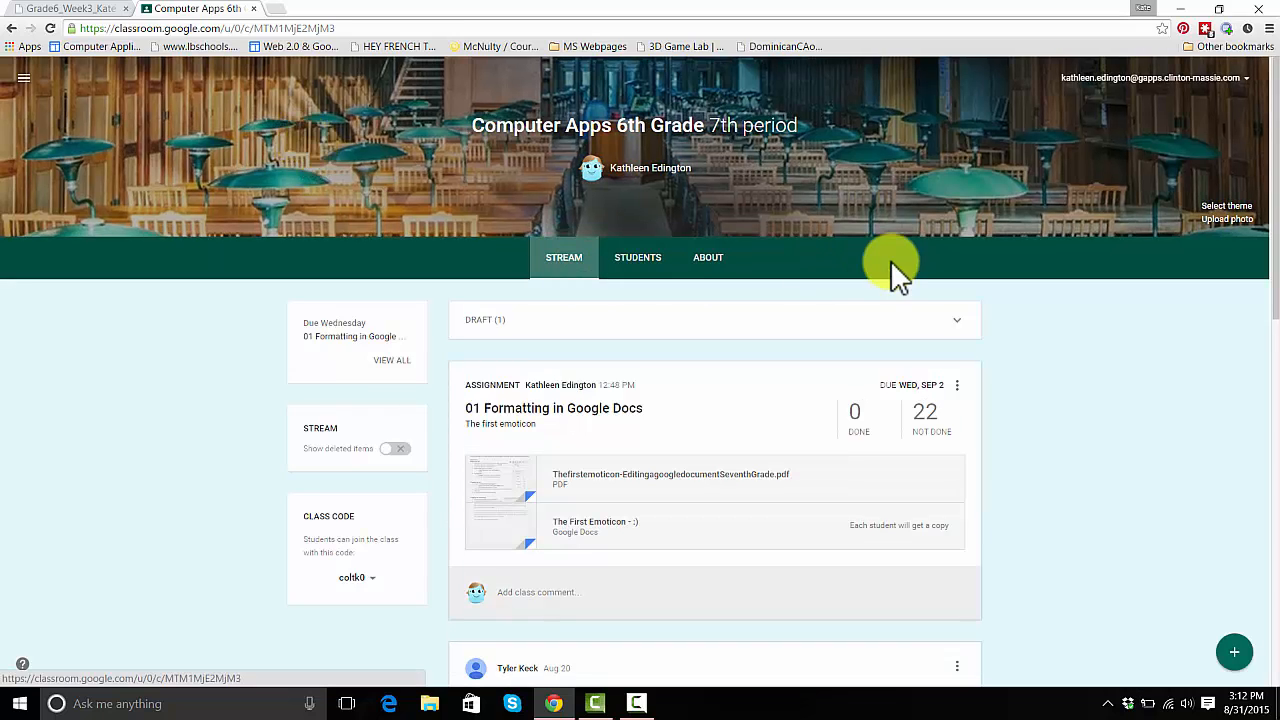
{"action": "left_click_drag", "start_coordinate": [1272, 238], "coordinate": [1272, 258]}
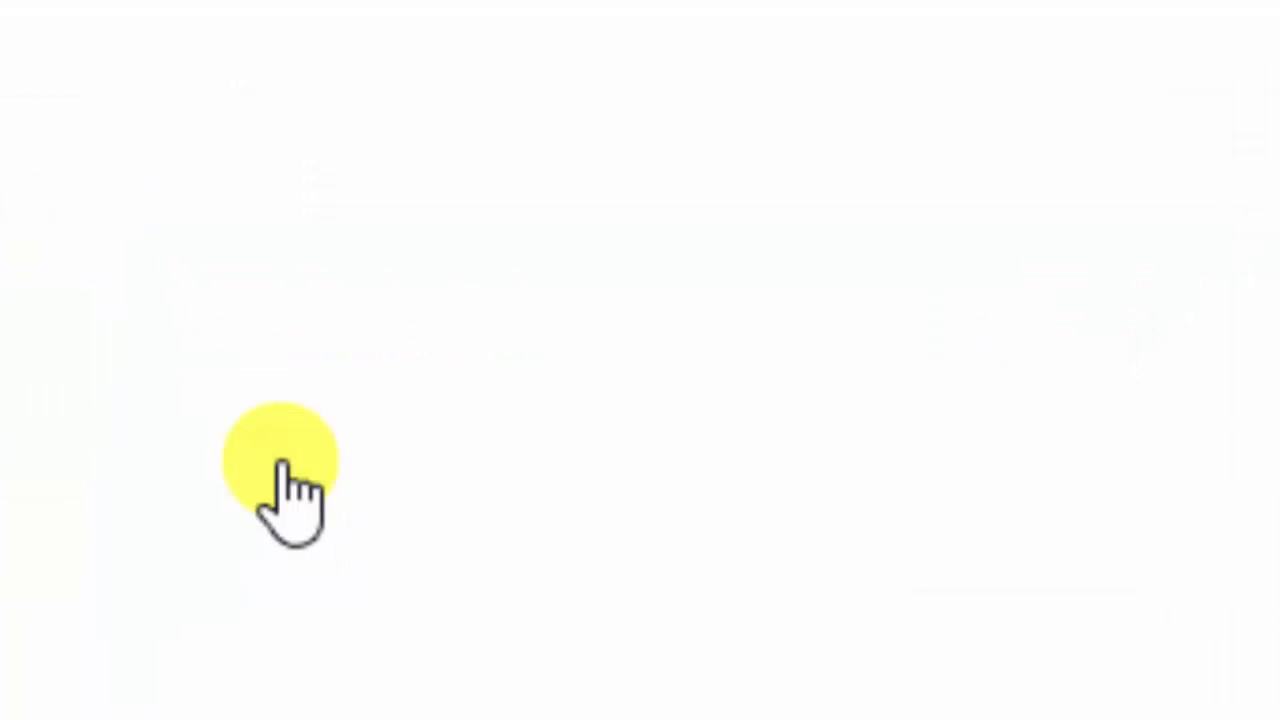
- Open the instruction PDF and The First Emoticon doc in tabs, then restore the browser to half-screen
{"action": "left_click", "coordinate": [329, 323]}
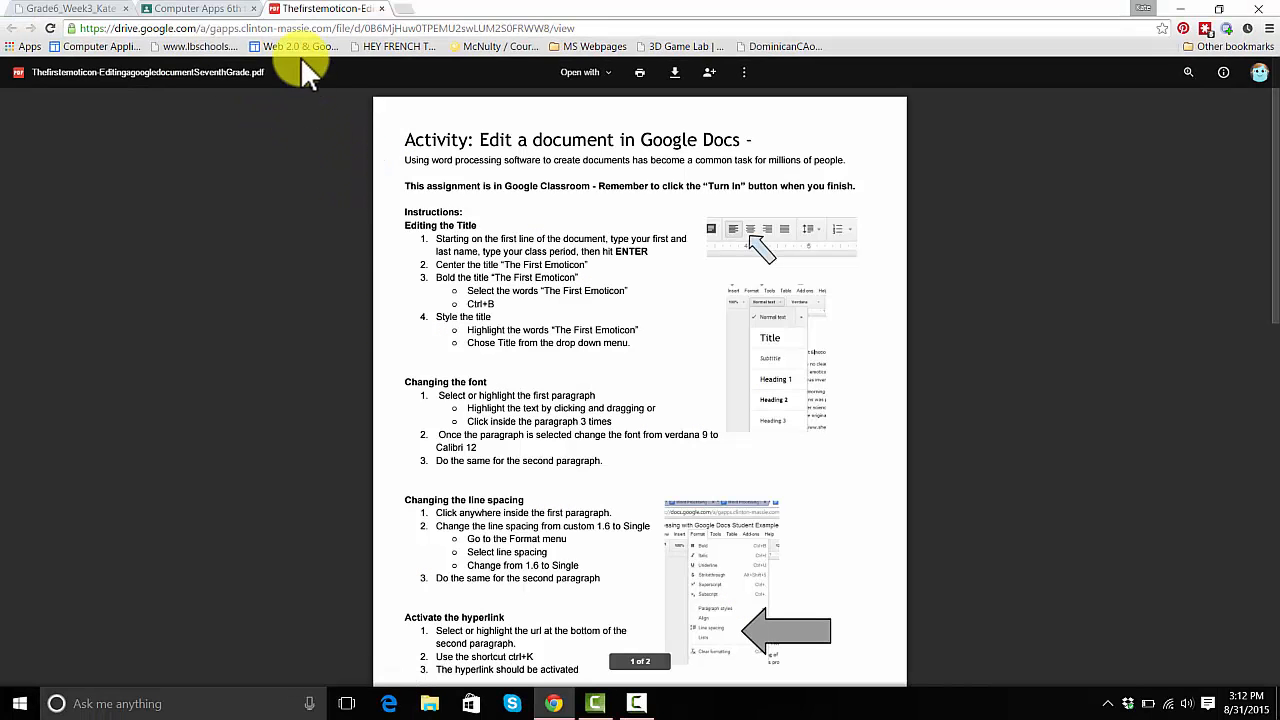
{"action": "left_click", "coordinate": [197, 8]}
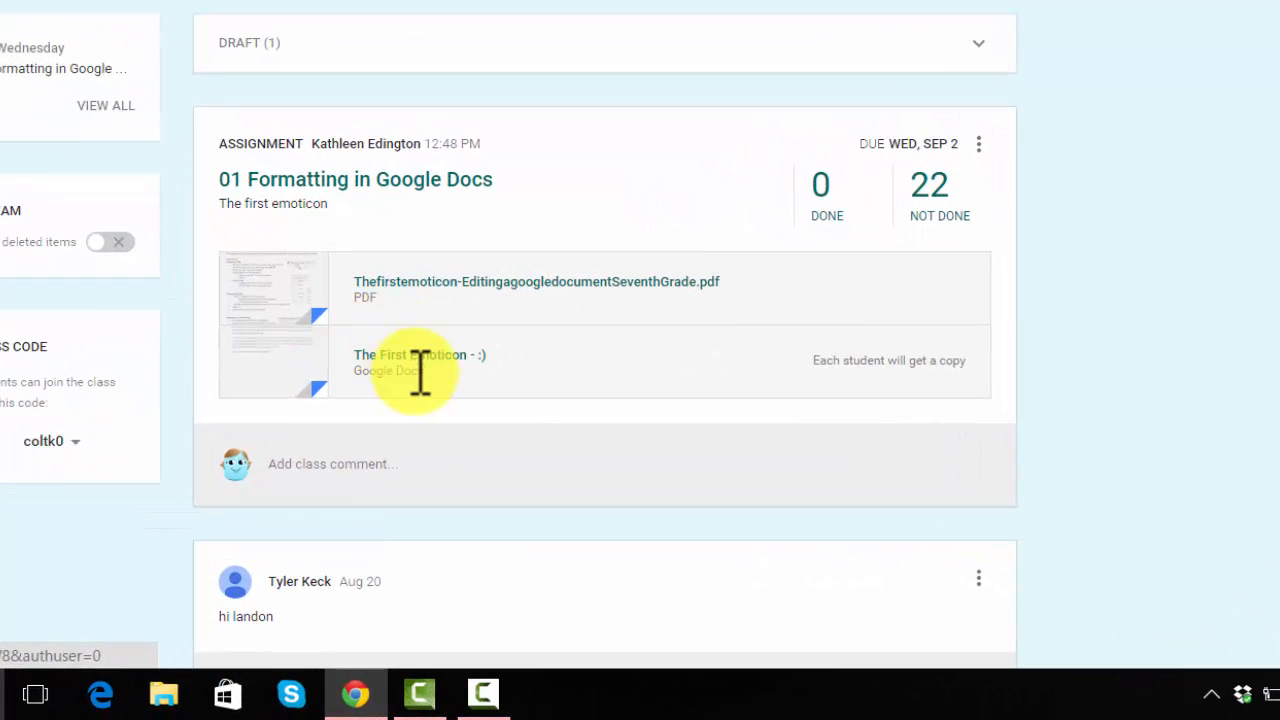
{"action": "left_click", "coordinate": [395, 362]}
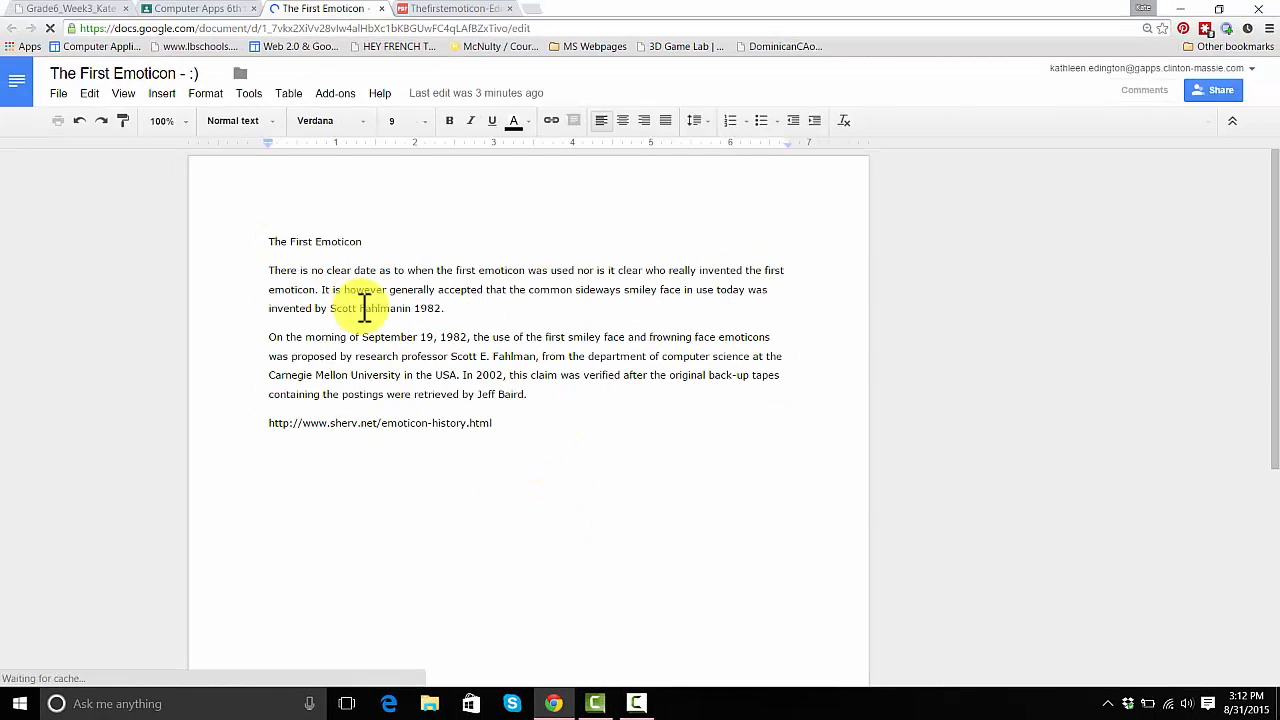
{"action": "left_click", "coordinate": [437, 15]}
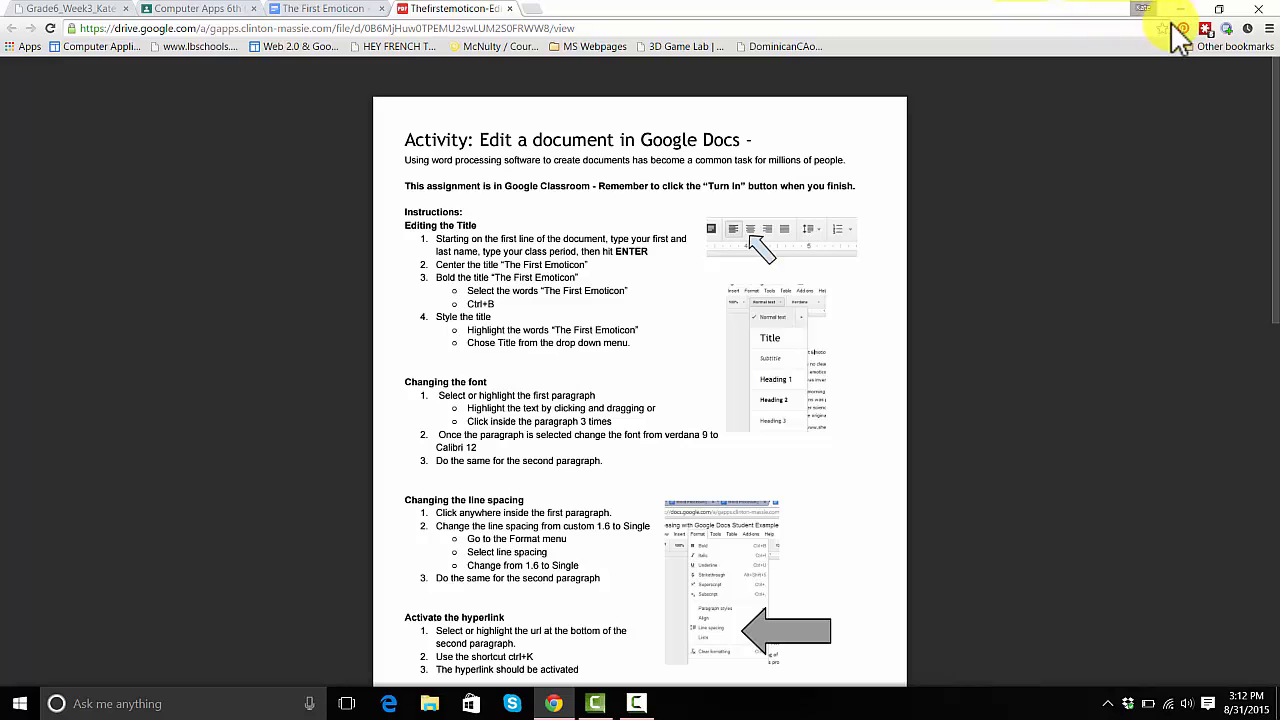
{"action": "left_click", "coordinate": [1219, 10]}
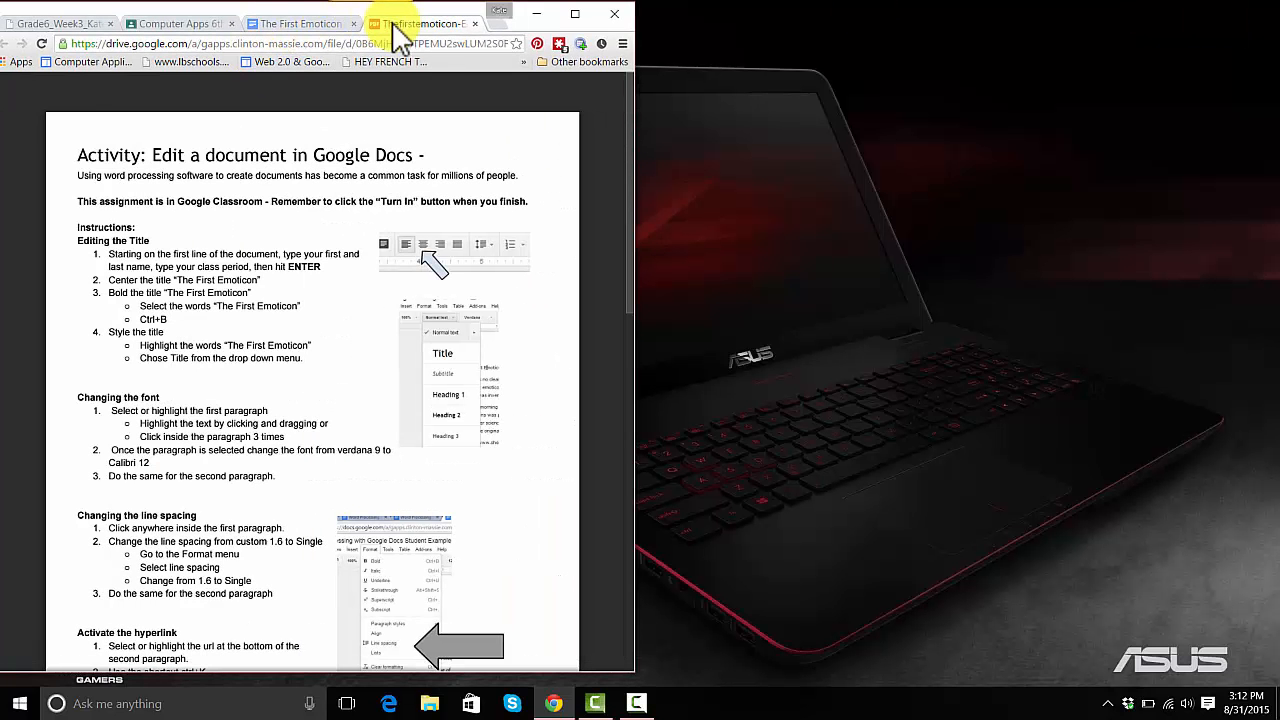
- Snap the instruction PDF into its own right-half window beside The First Emoticon document
{"action": "left_click_drag", "start_coordinate": [396, 28], "coordinate": [1067, 22]}
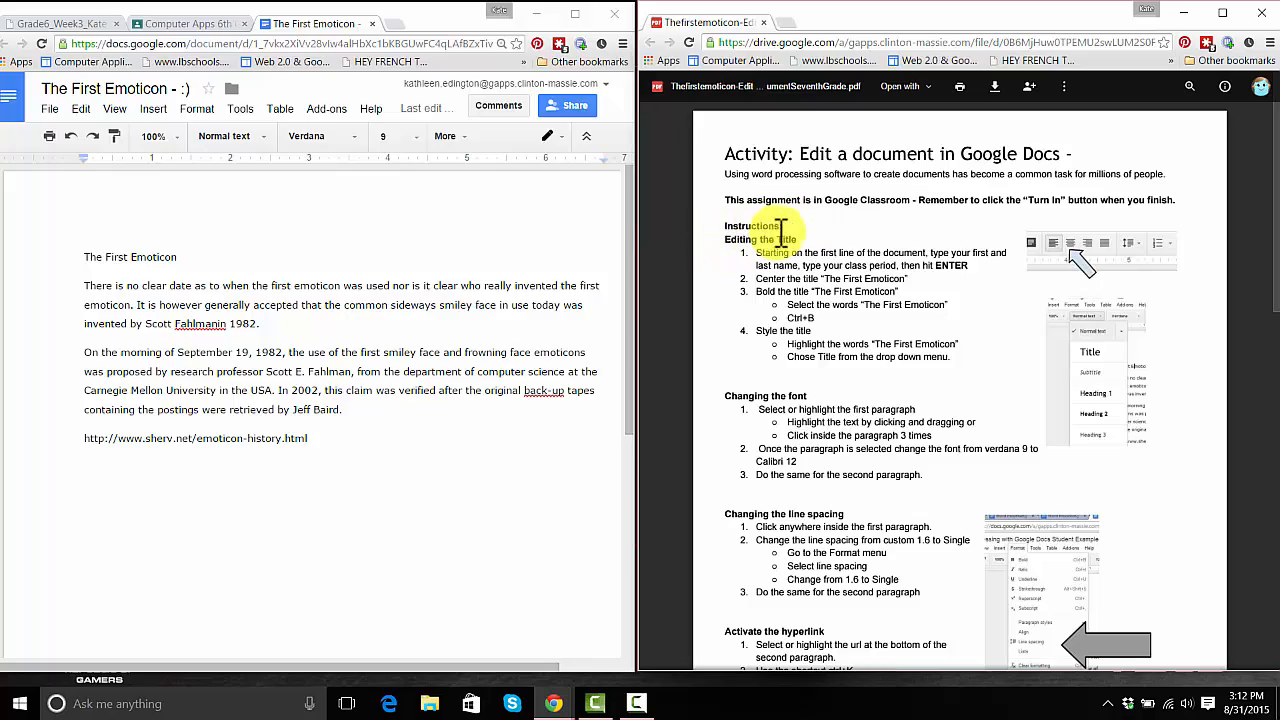
{"action": "left_click_drag", "start_coordinate": [760, 241], "coordinate": [792, 243]}
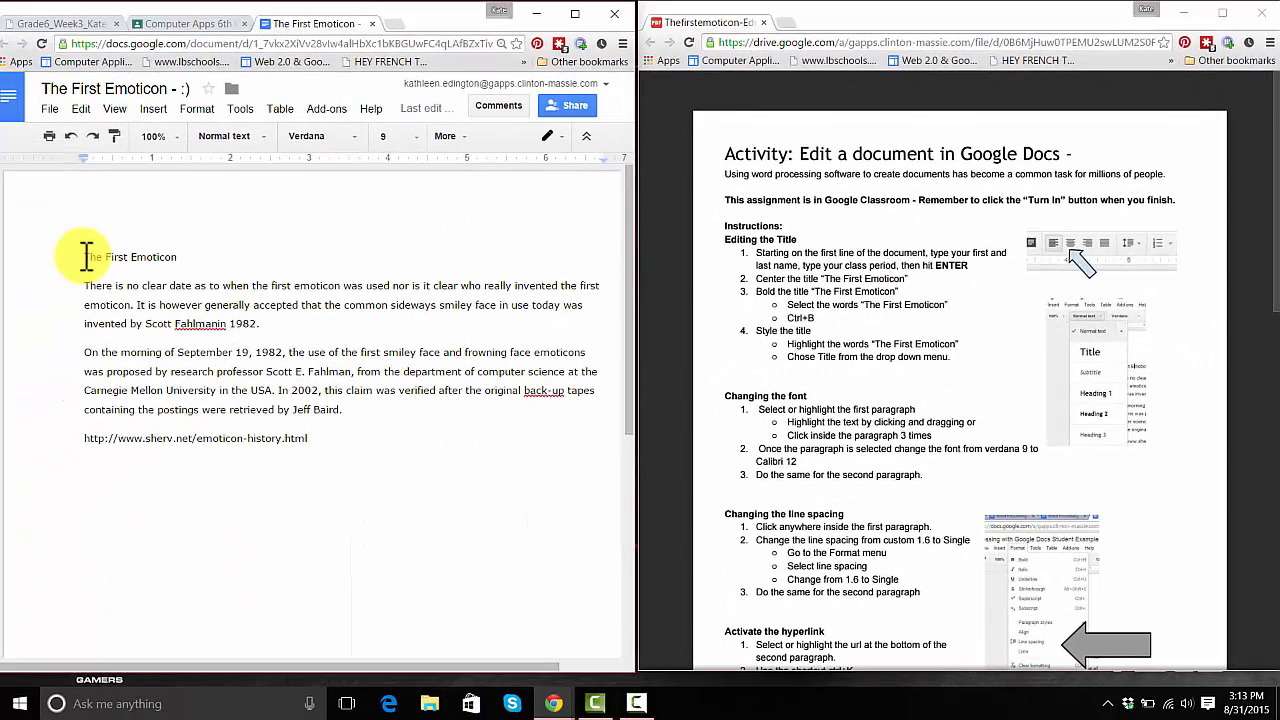
{"action": "left_click", "coordinate": [86, 257]}
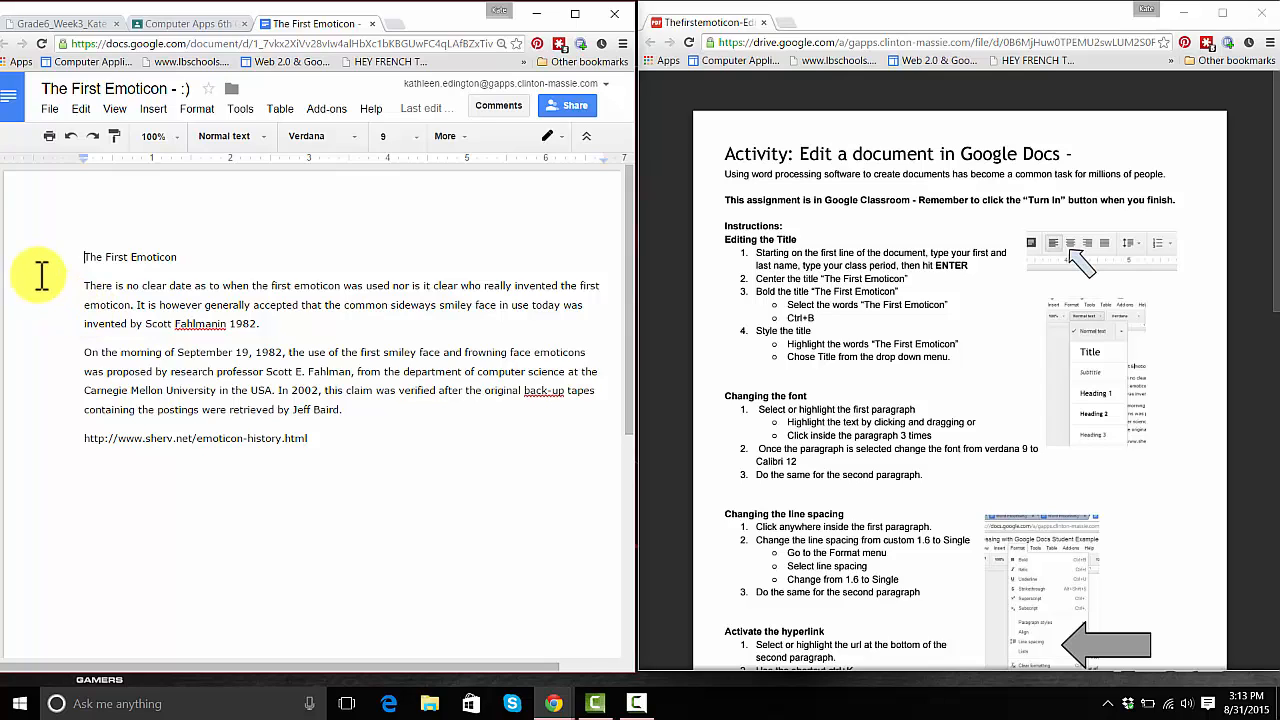
- Type the student's name and class period 7 as a new first line above the title
{"action": "left_click_drag", "start_coordinate": [42, 264], "coordinate": [101, 257]}
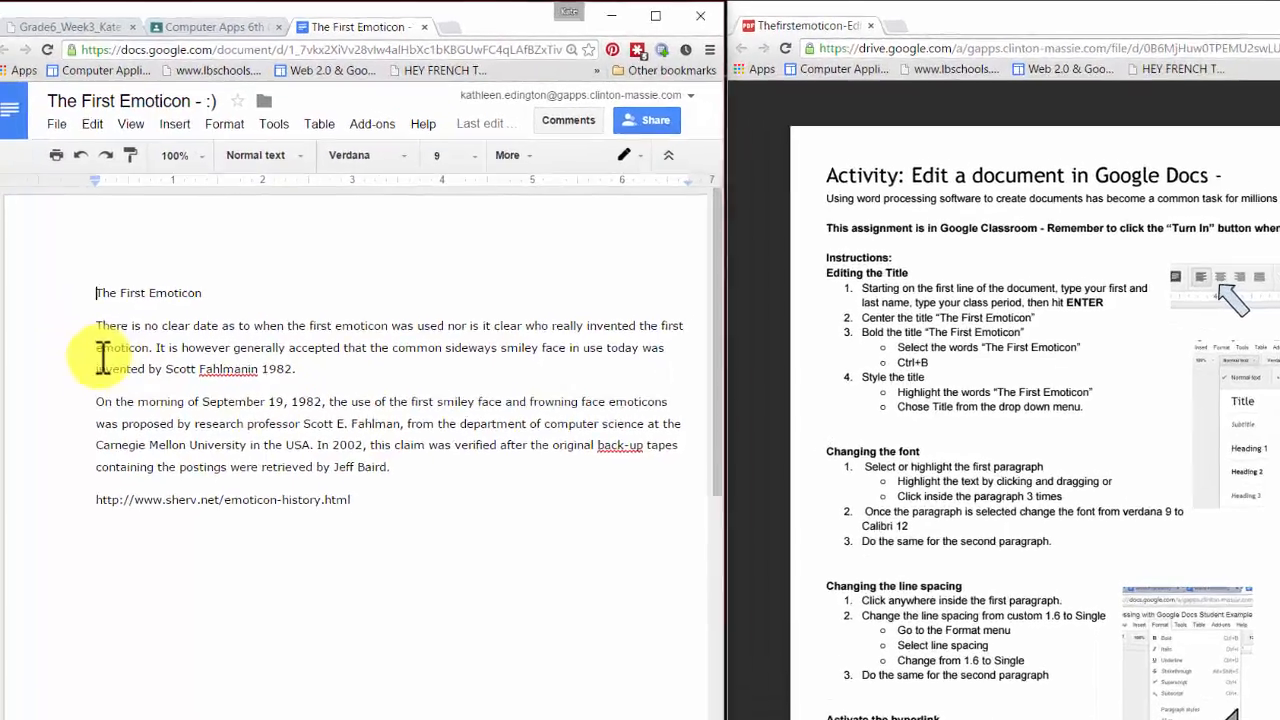
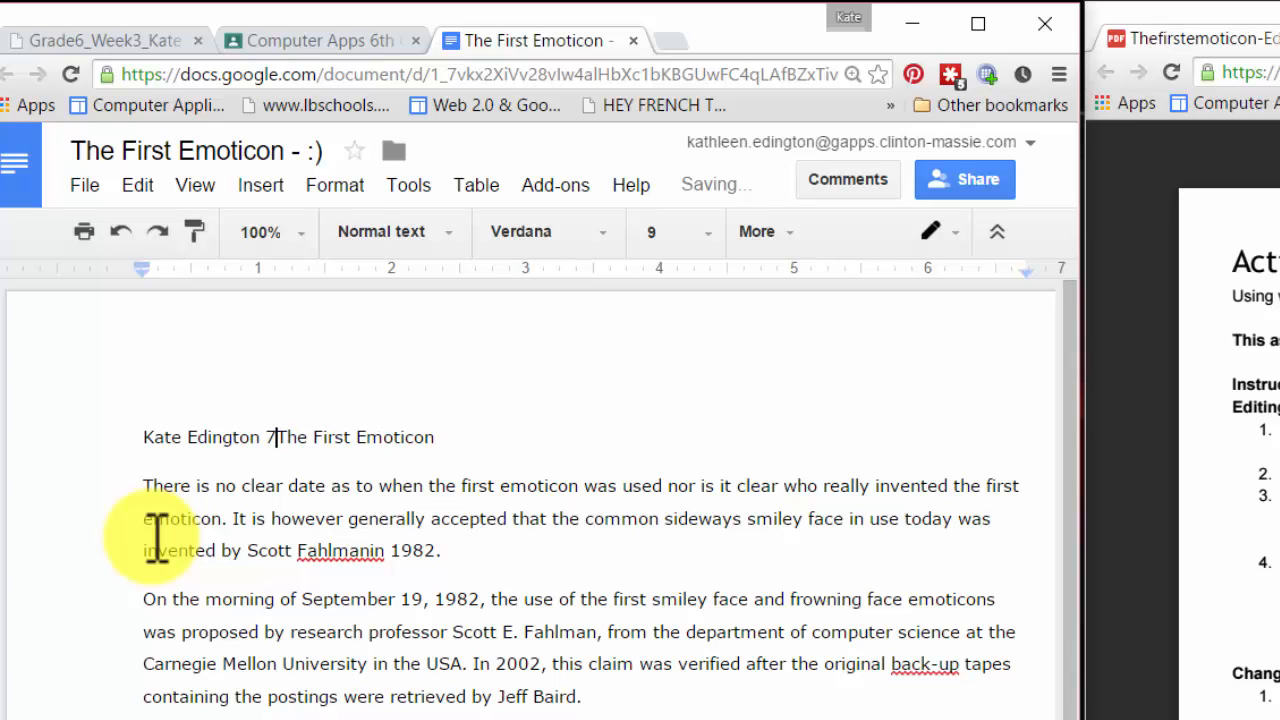
{"action": "key", "text": "Return"}
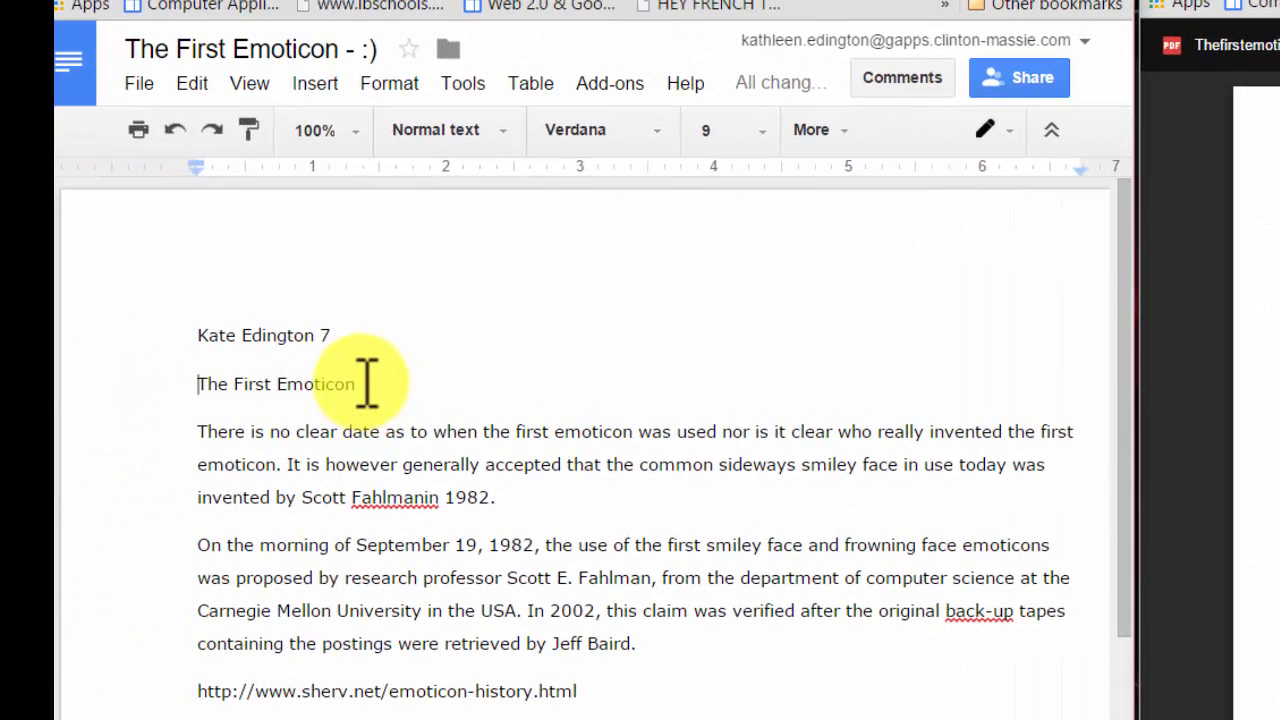
- Center and bold The First Emoticon heading, then apply the Title paragraph style
{"action": "left_click_drag", "start_coordinate": [363, 381], "coordinate": [205, 385]}
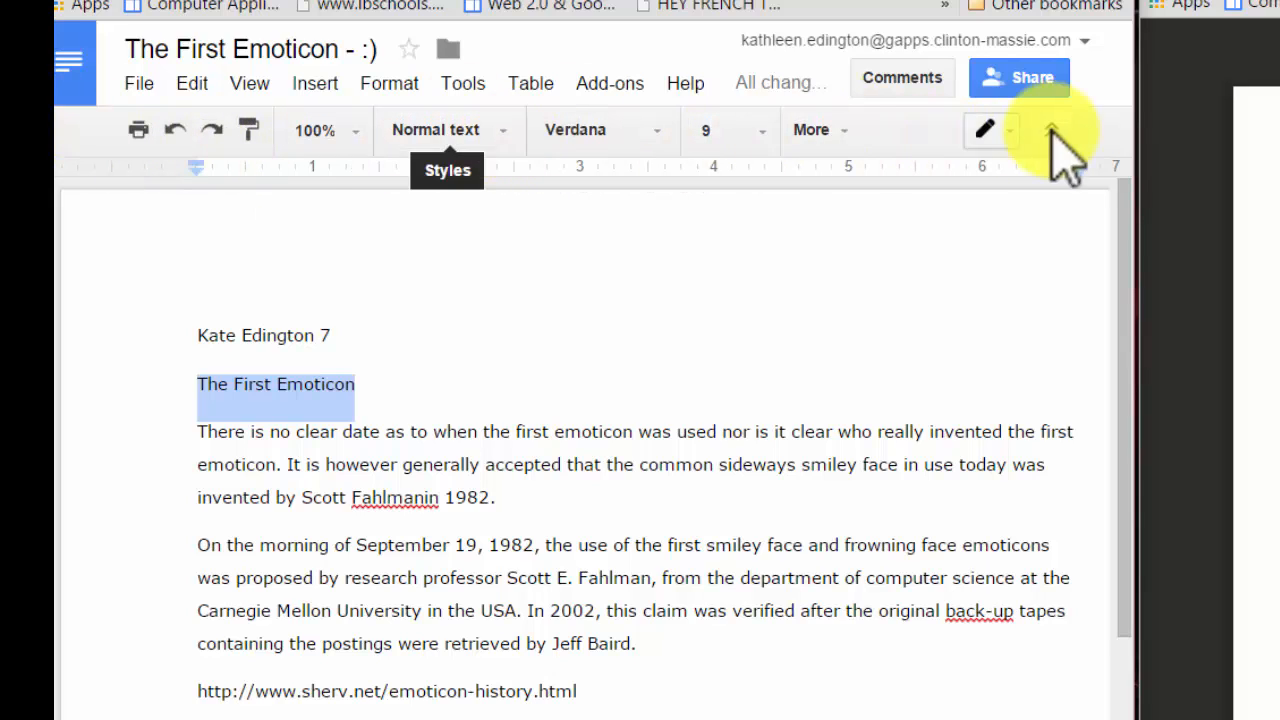
{"action": "left_click", "coordinate": [848, 128]}
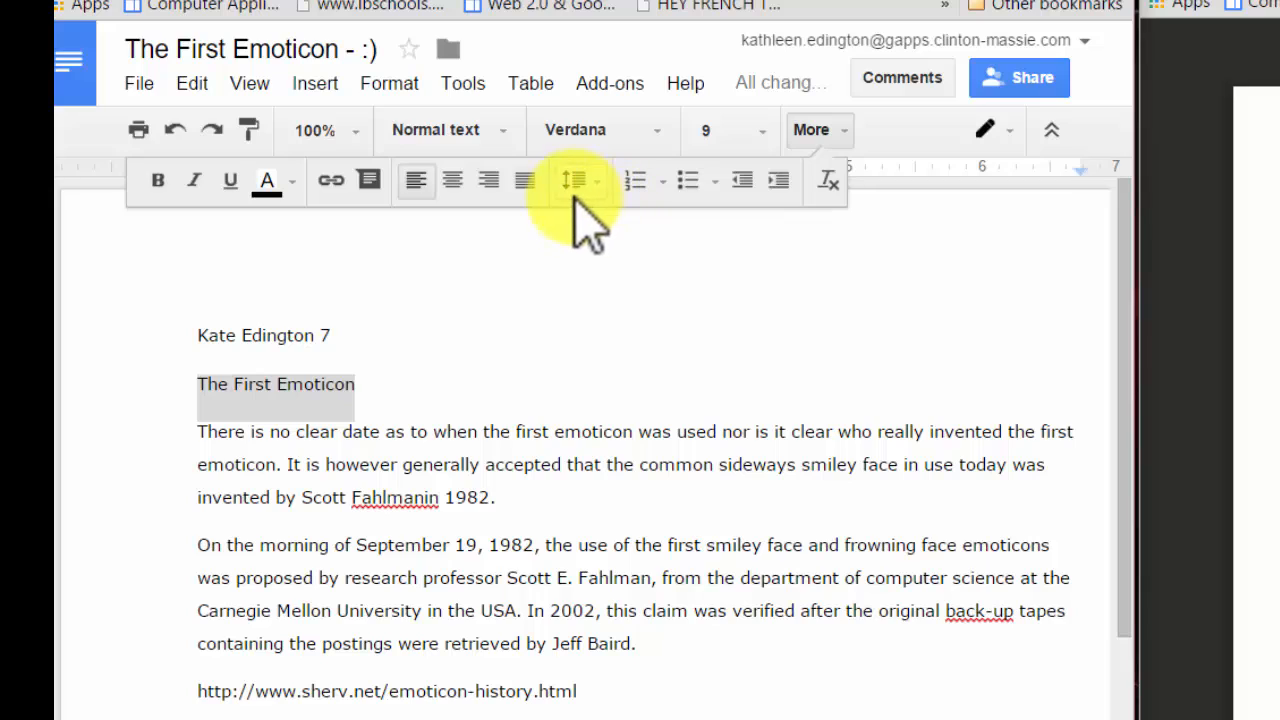
{"action": "left_click", "coordinate": [455, 185]}
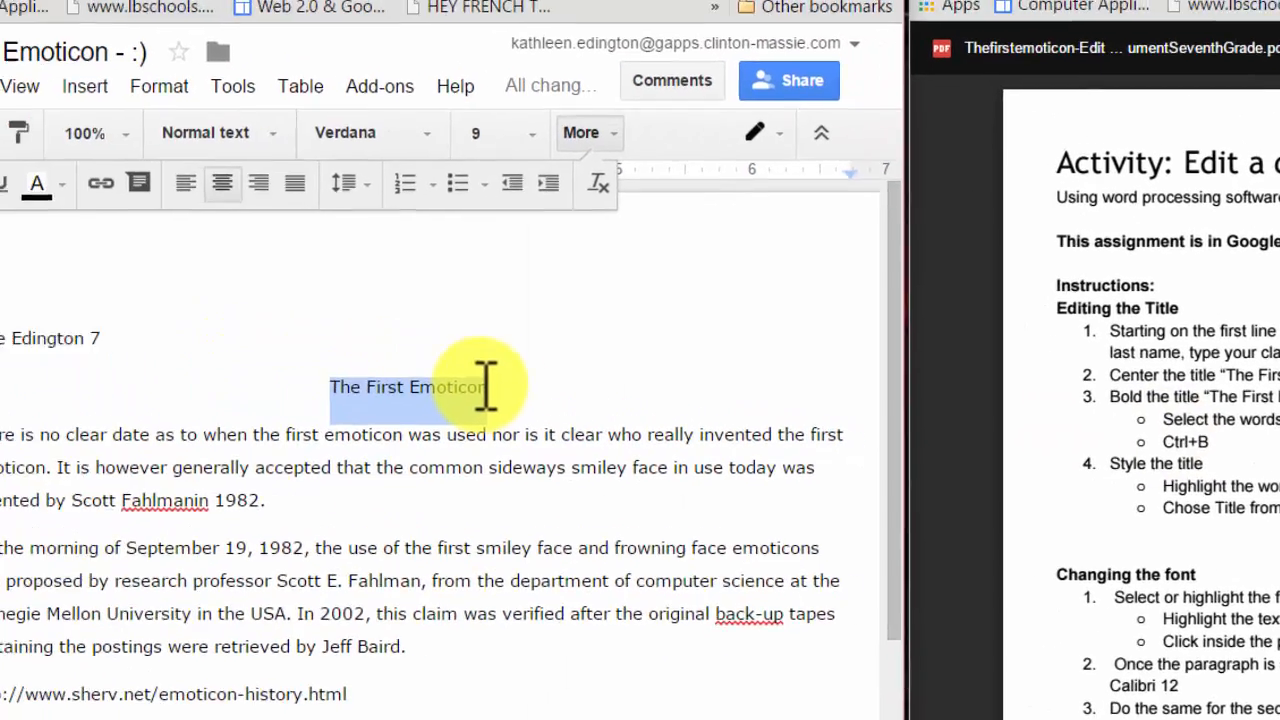
{"action": "key", "text": "ctrl+b"}
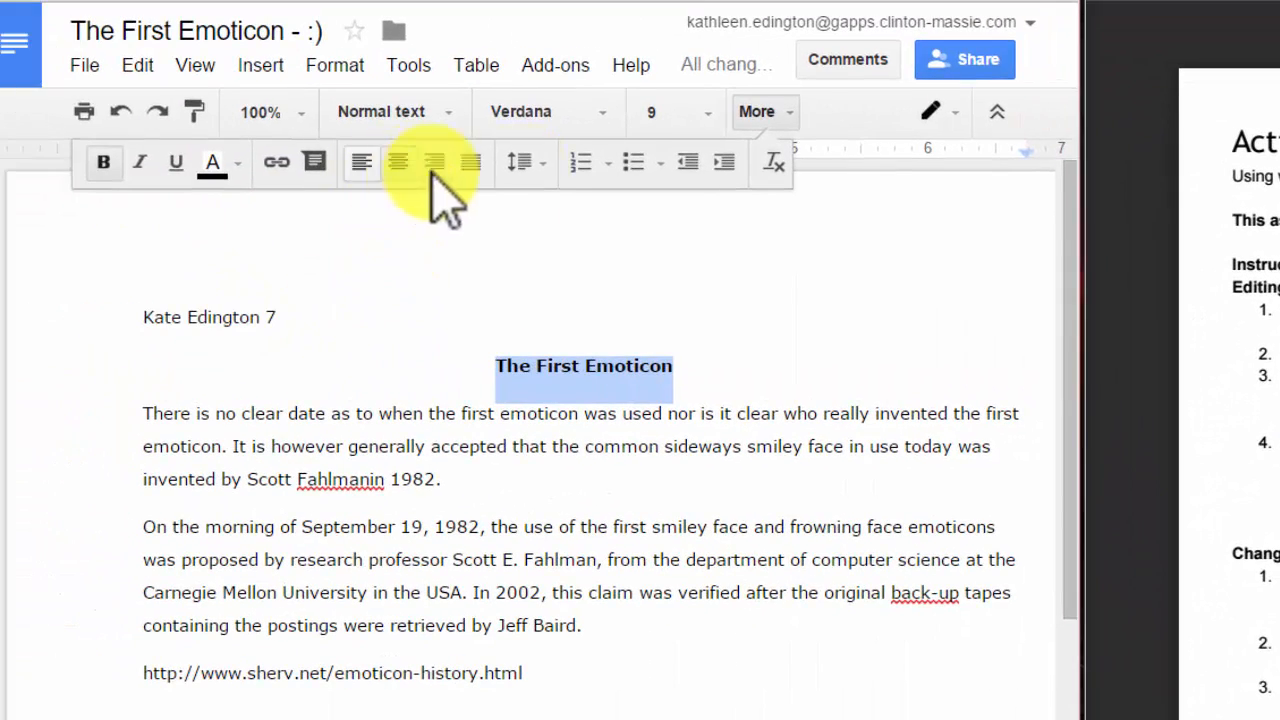
{"action": "left_click", "coordinate": [446, 110]}
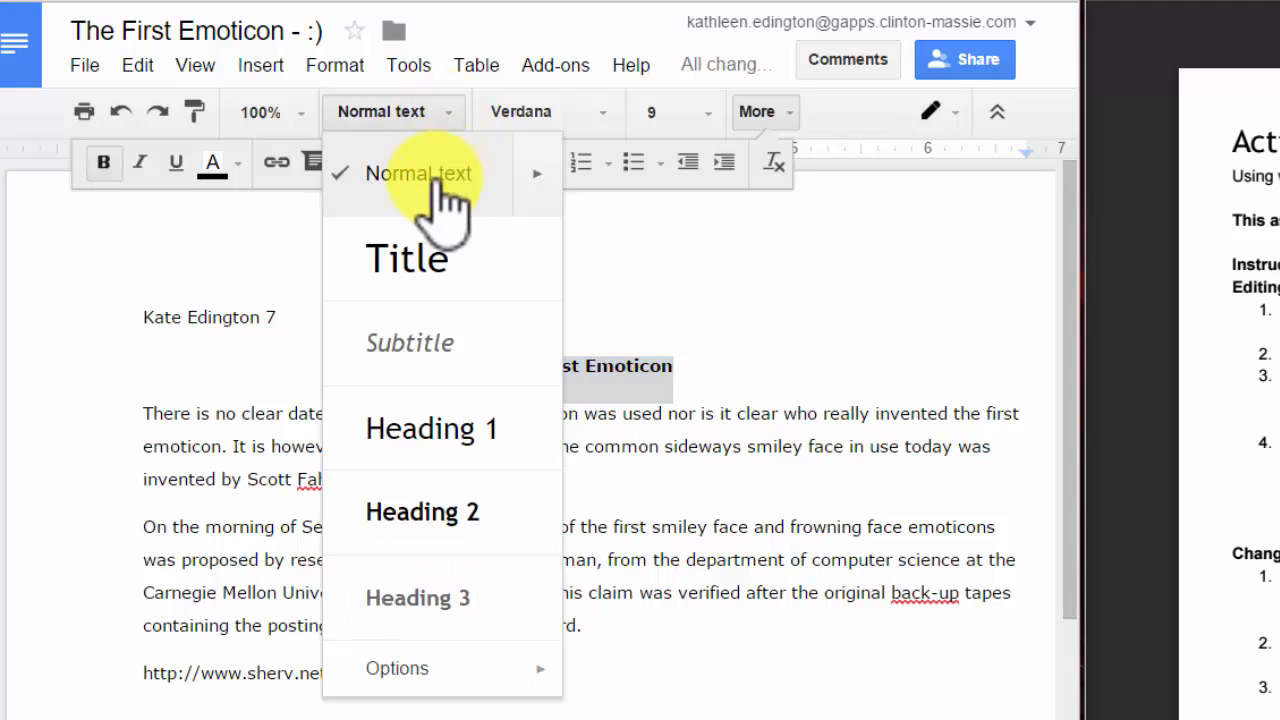
{"action": "left_click", "coordinate": [437, 290]}
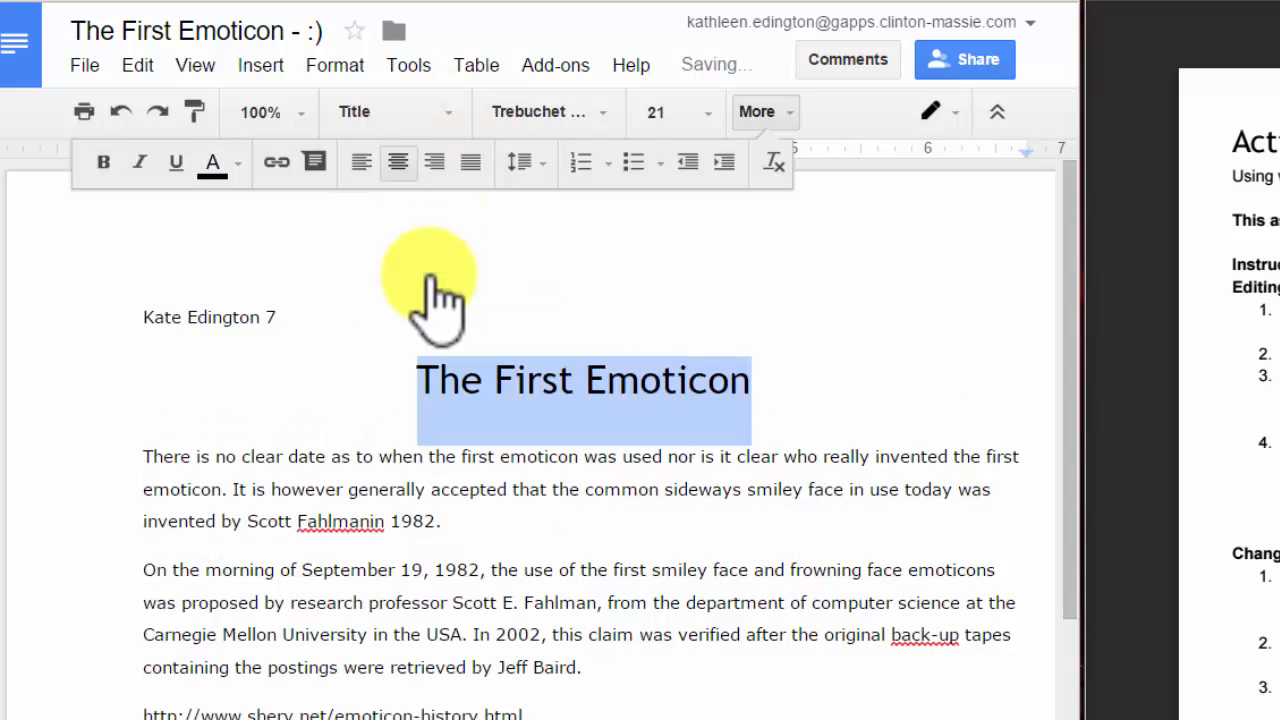
{"action": "left_click", "coordinate": [824, 382]}
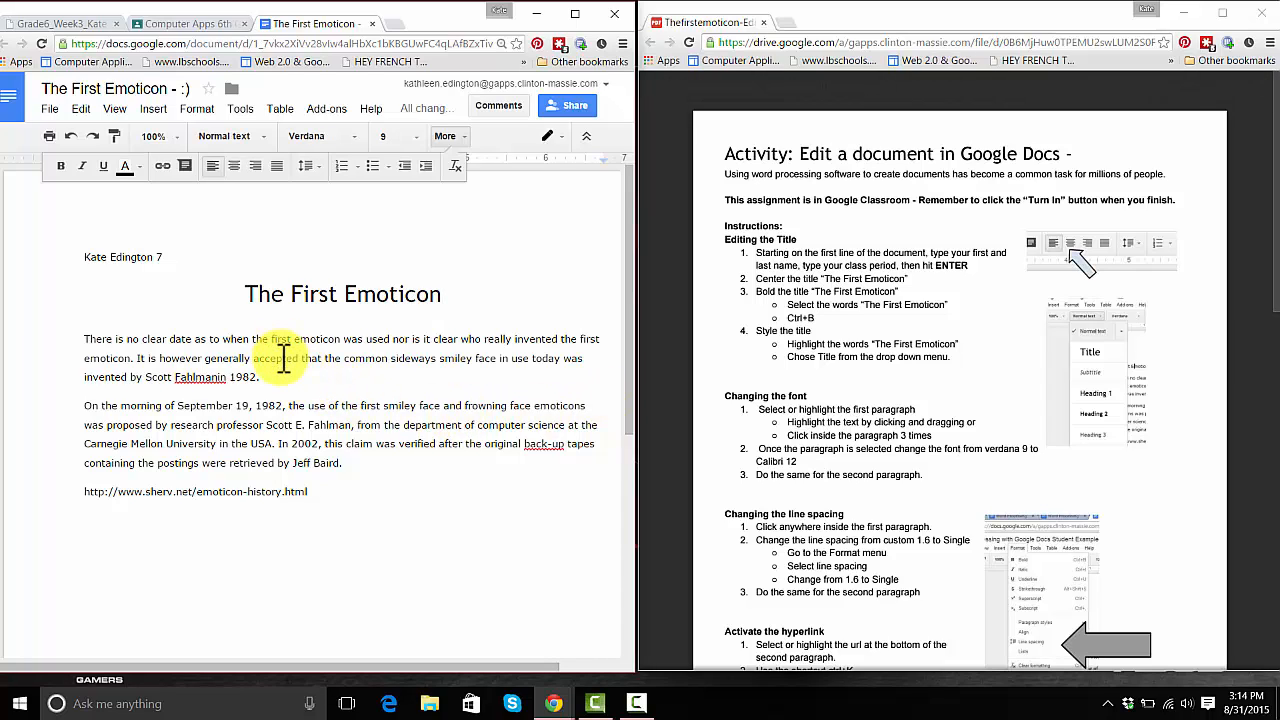
- Set the first body paragraph to Calibri, size 12
{"action": "triple_click", "coordinate": [284, 360]}
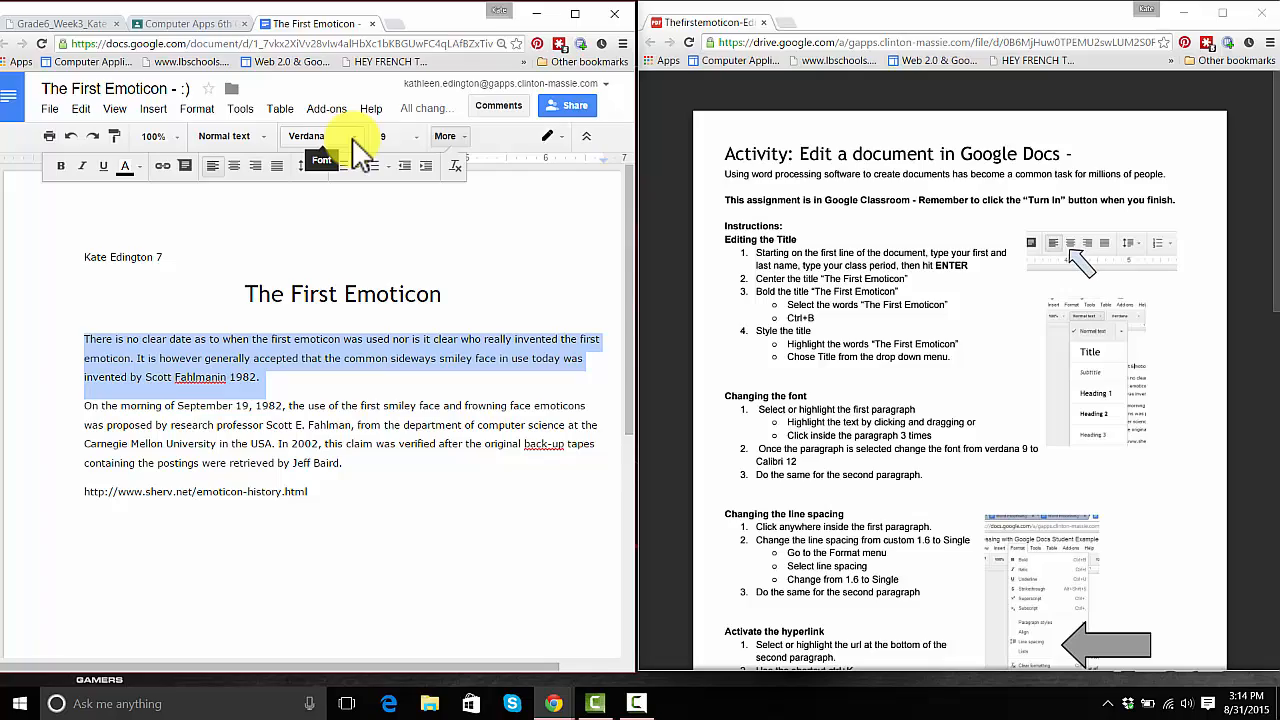
{"action": "left_click", "coordinate": [353, 138]}
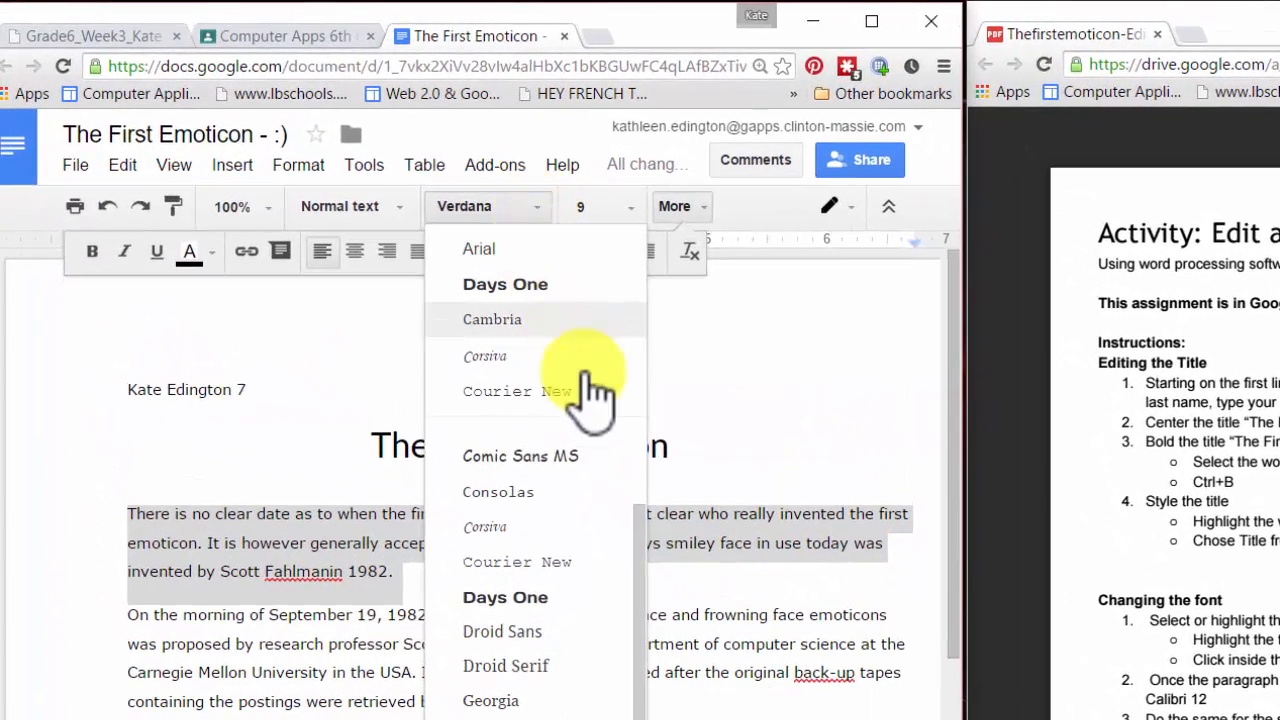
{"action": "scroll", "coordinate": [610, 440], "scroll_direction": "up", "scroll_amount": 1}
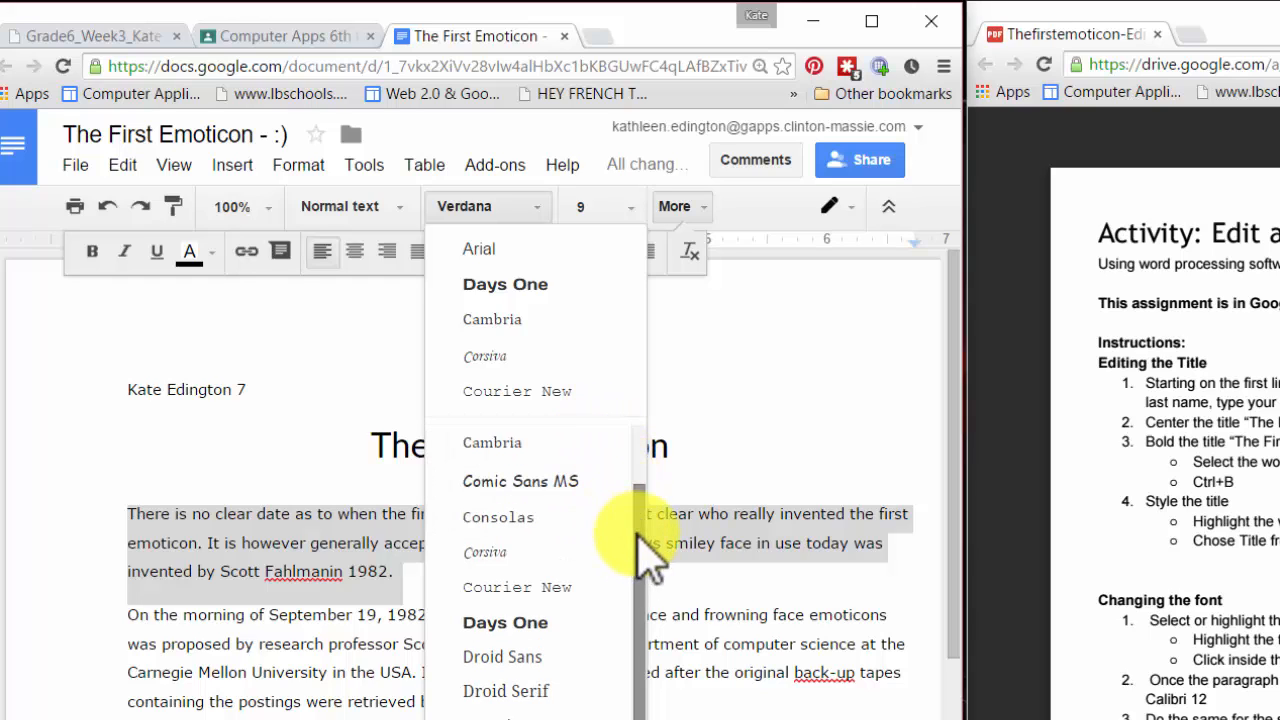
{"action": "left_click_drag", "start_coordinate": [643, 551], "coordinate": [642, 470]}
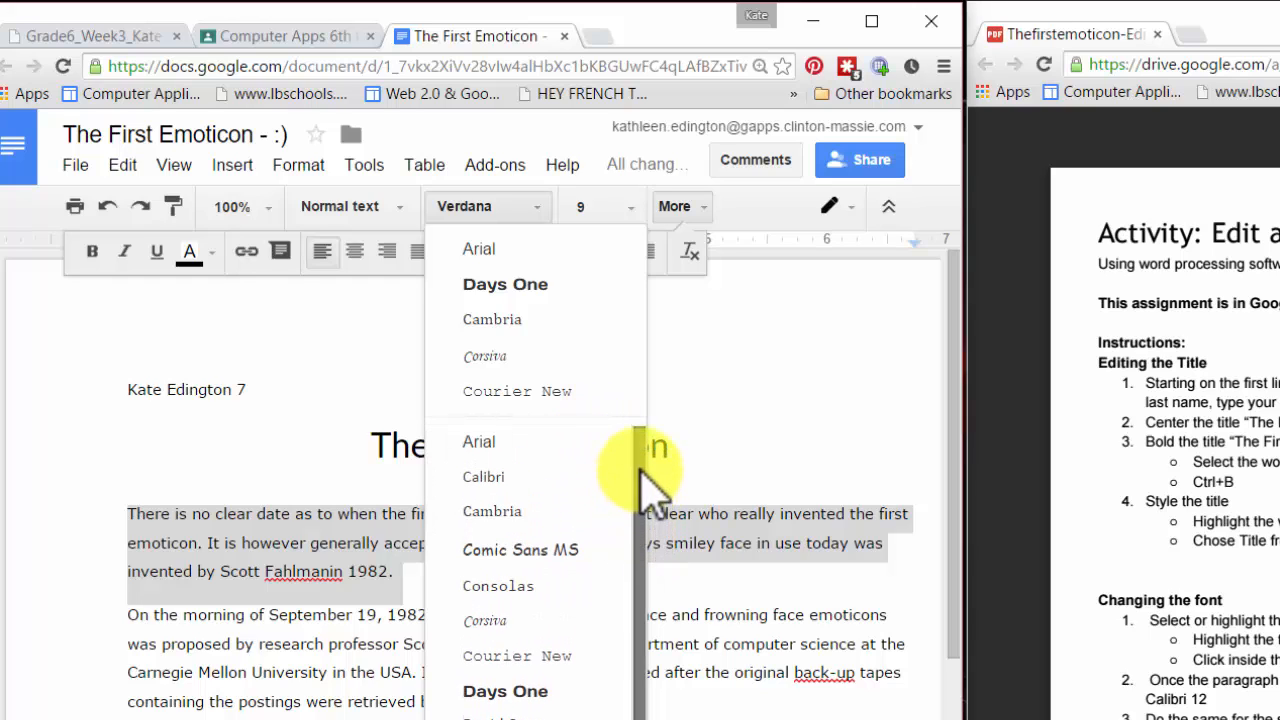
{"action": "left_click", "coordinate": [510, 478]}
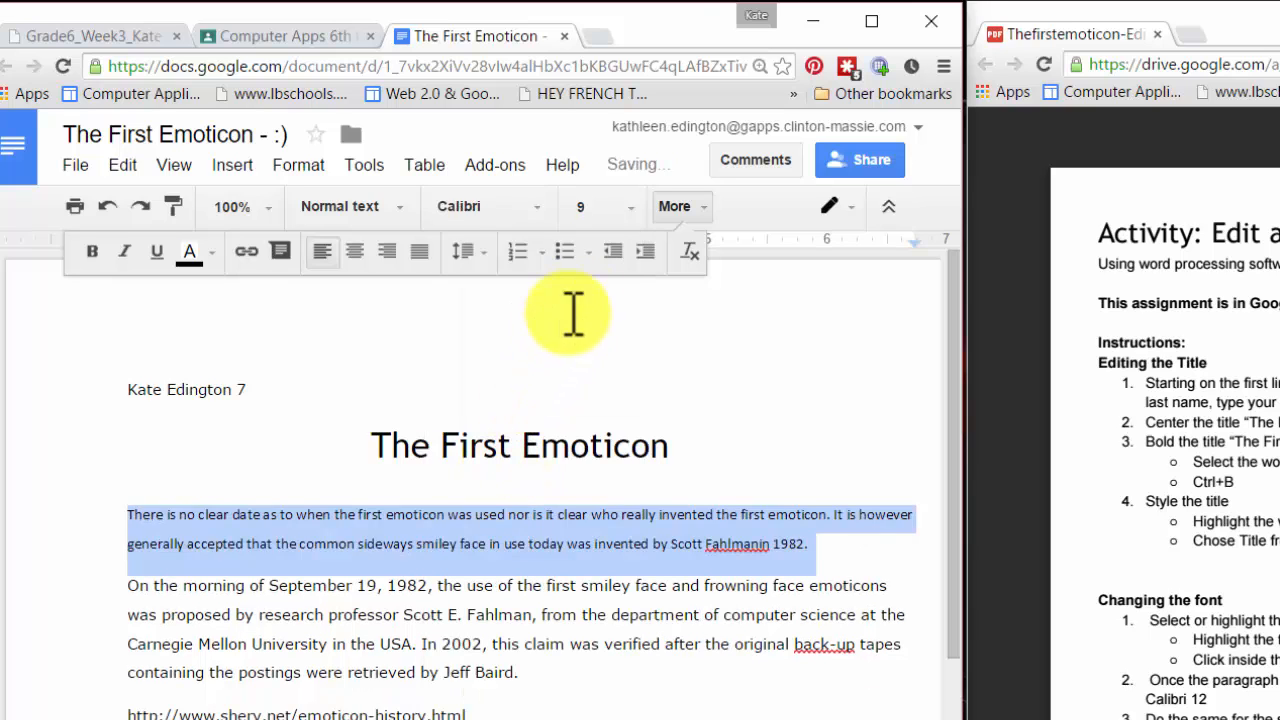
{"action": "left_click", "coordinate": [628, 210]}
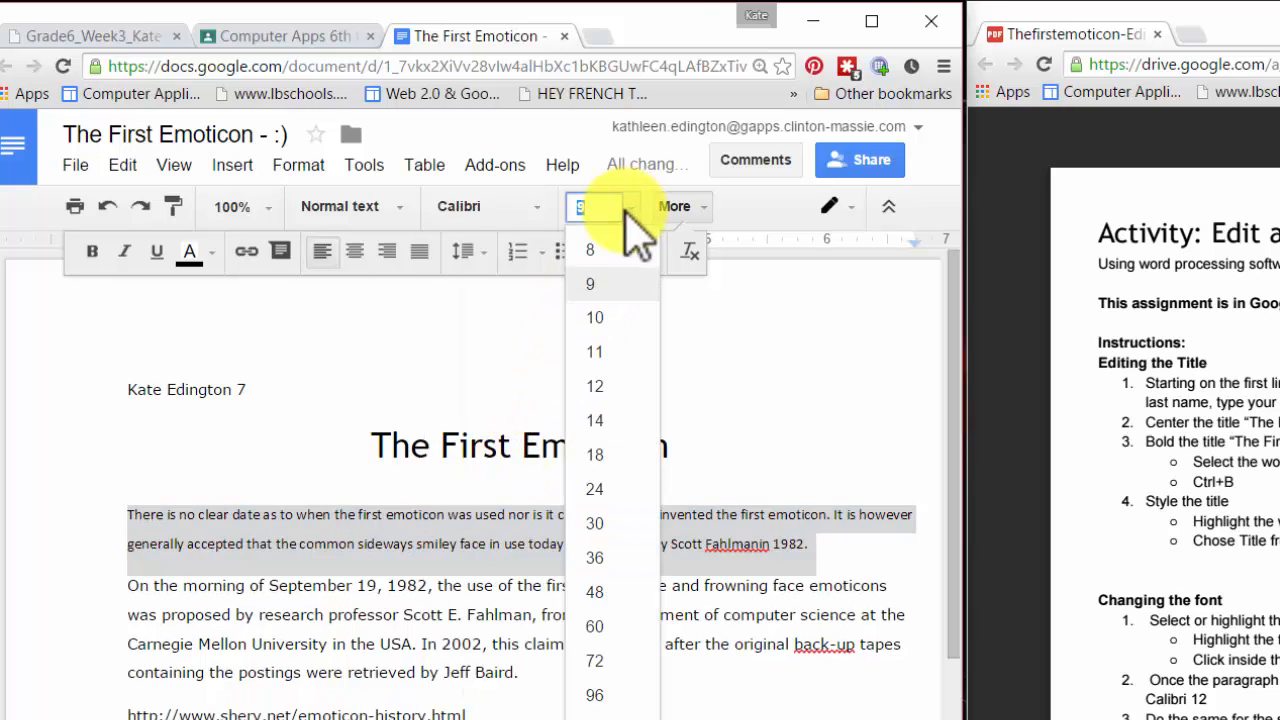
{"action": "left_click", "coordinate": [612, 400]}
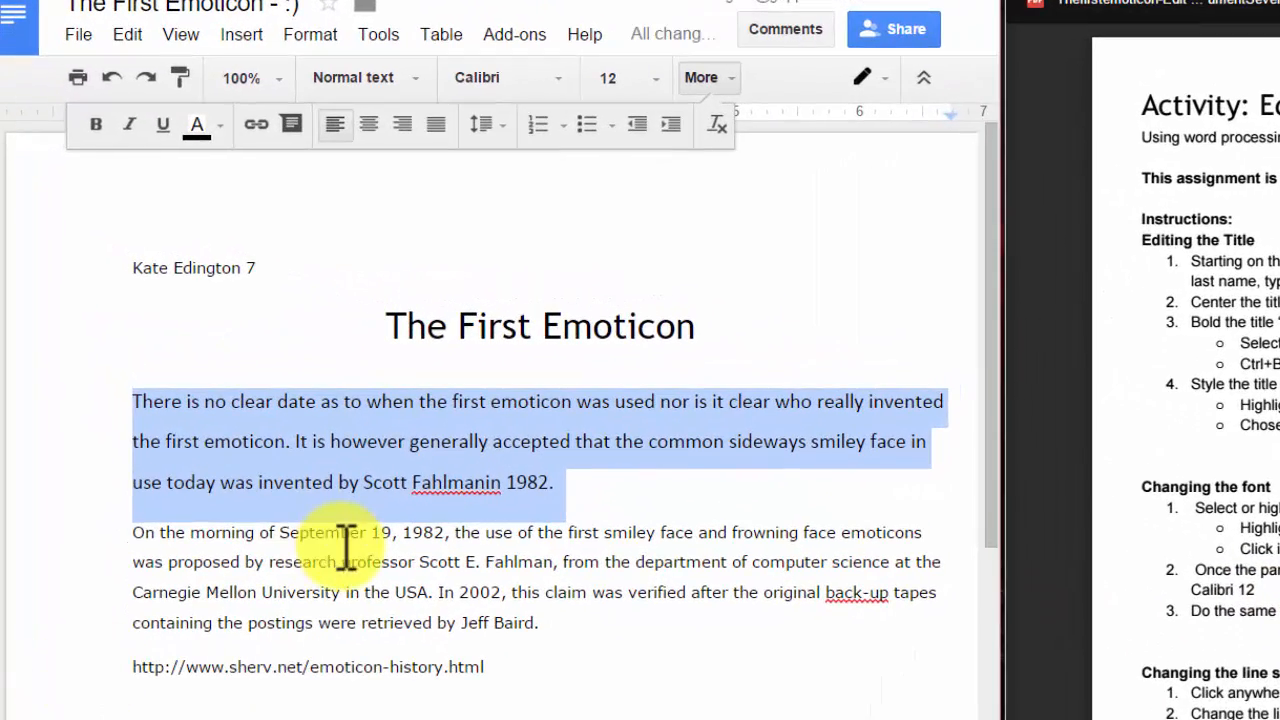
- Set the second body paragraph to Calibri, size 12
{"action": "left_click", "coordinate": [344, 560]}
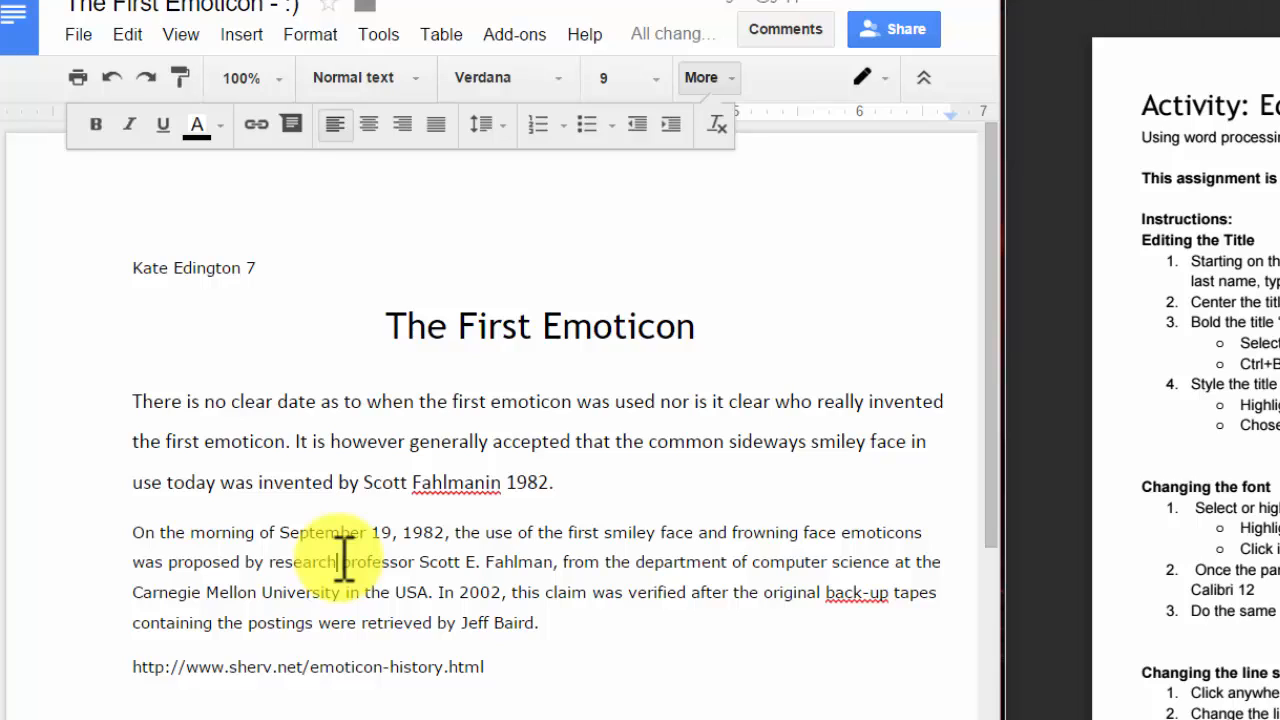
{"action": "triple_click", "coordinate": [396, 558]}
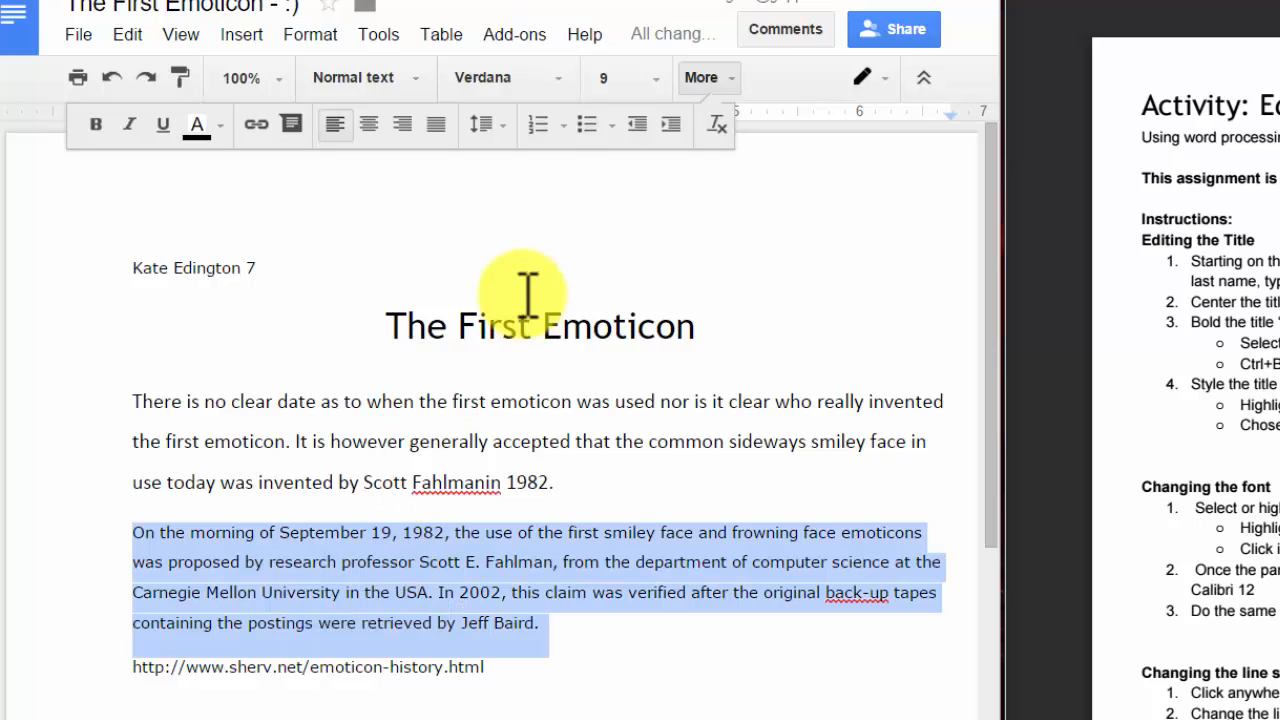
{"action": "left_click", "coordinate": [557, 82]}
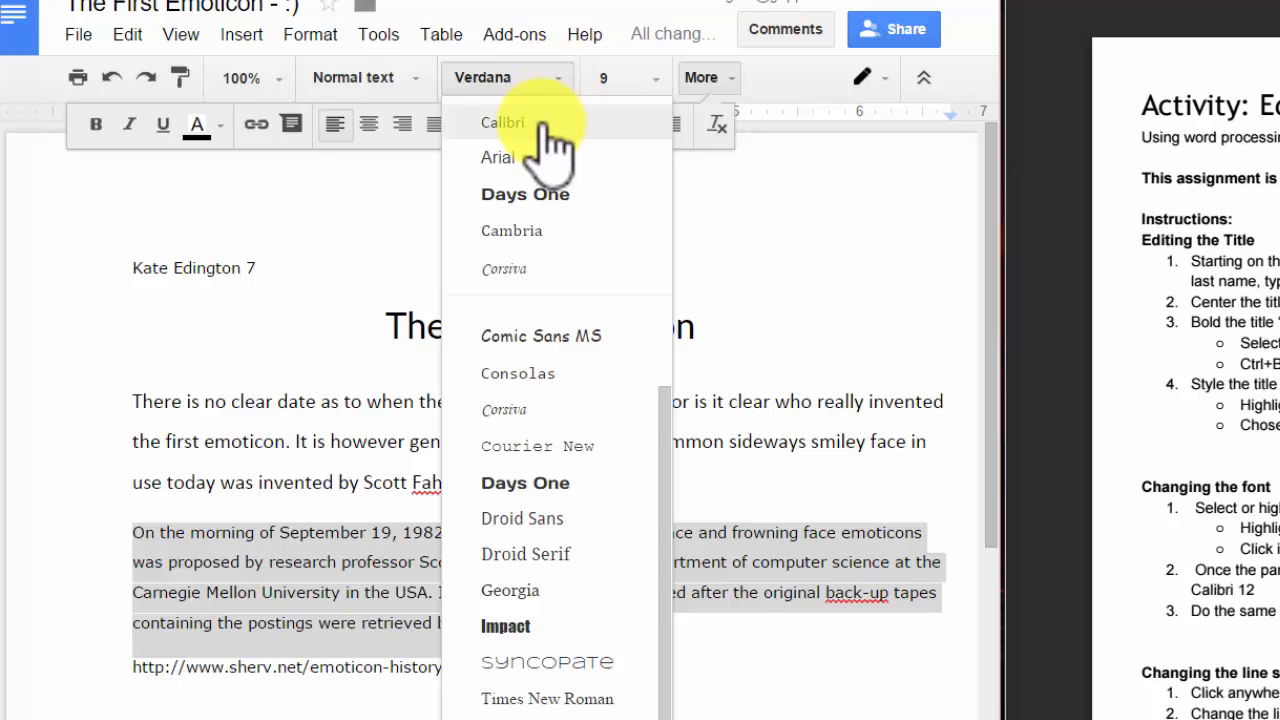
{"action": "left_click", "coordinate": [545, 124]}
{"action": "left_click", "coordinate": [658, 82]}
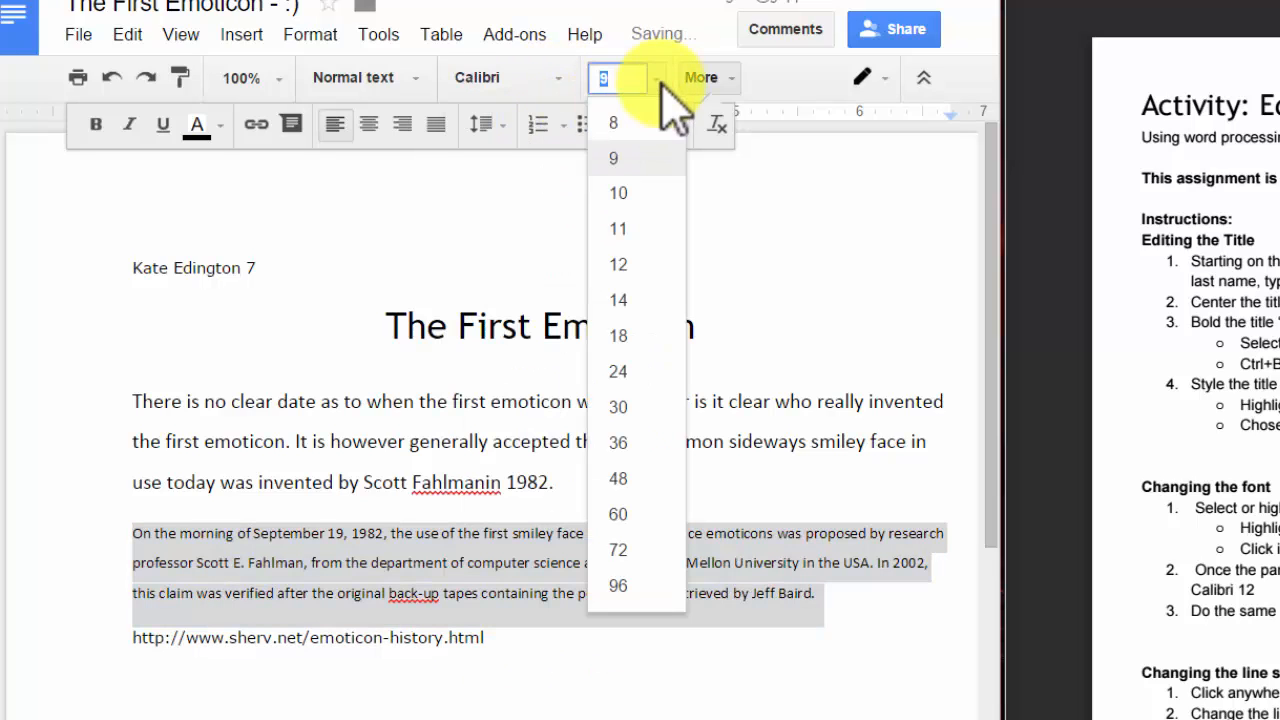
{"action": "left_click", "coordinate": [619, 265]}
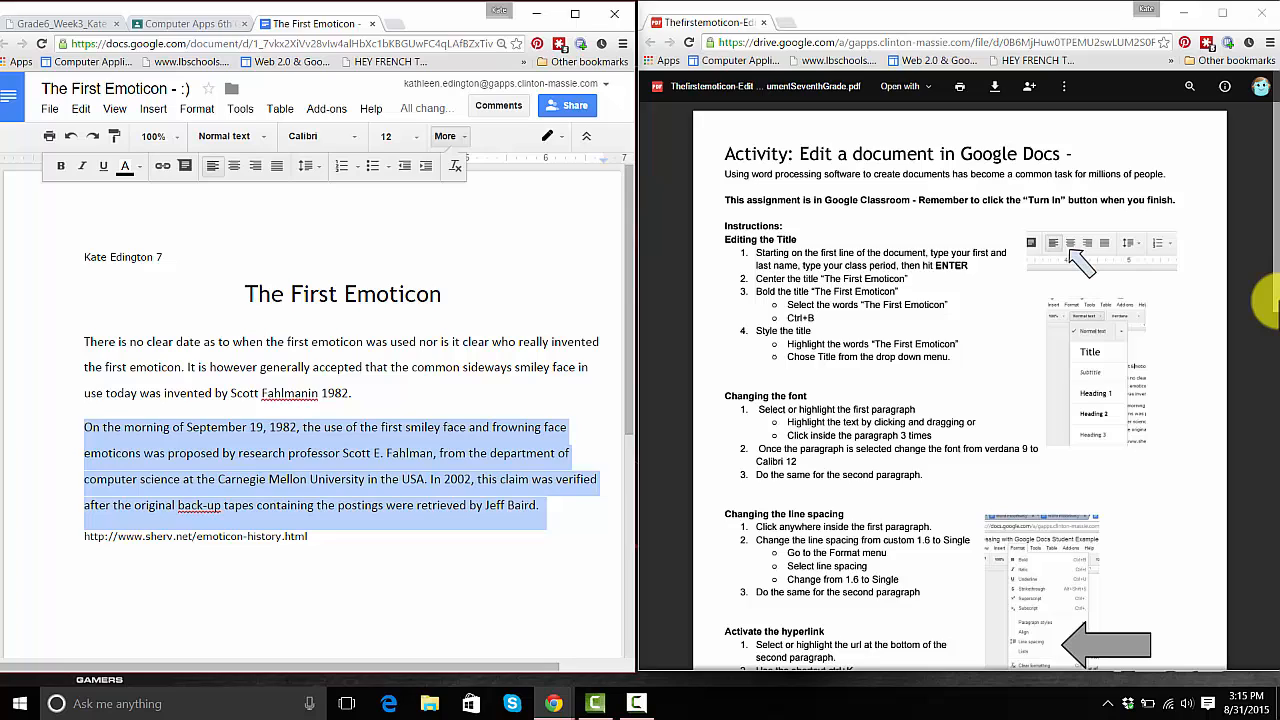
{"action": "left_click_drag", "start_coordinate": [1275, 300], "coordinate": [1275, 343]}
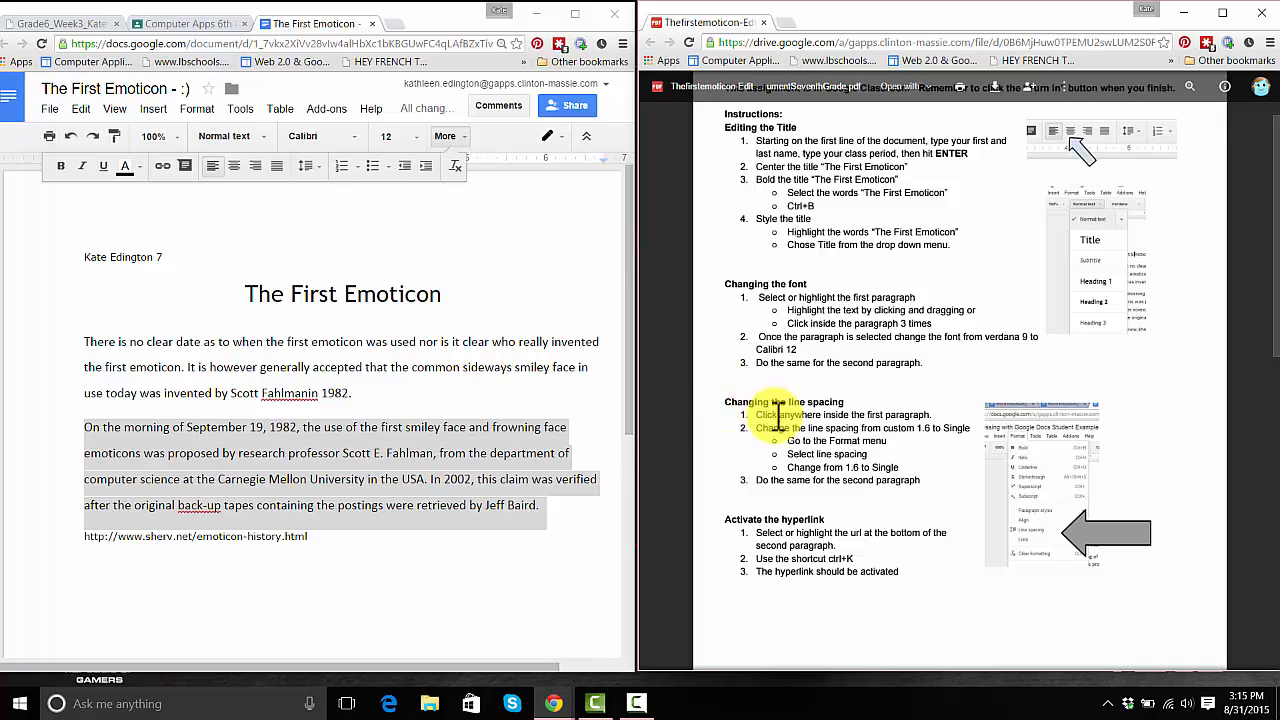
- Change both body paragraphs' line spacing from Custom 1.6 to Single
{"action": "left_click", "coordinate": [347, 341]}
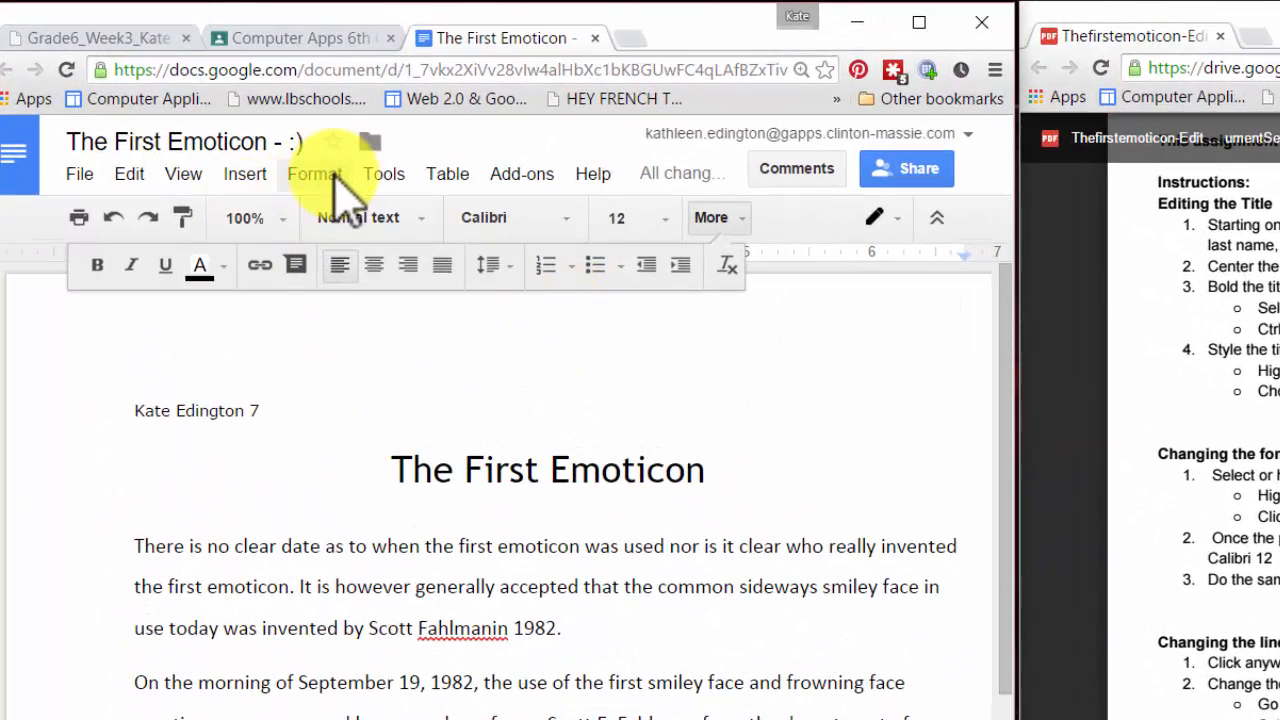
{"action": "left_click", "coordinate": [337, 175]}
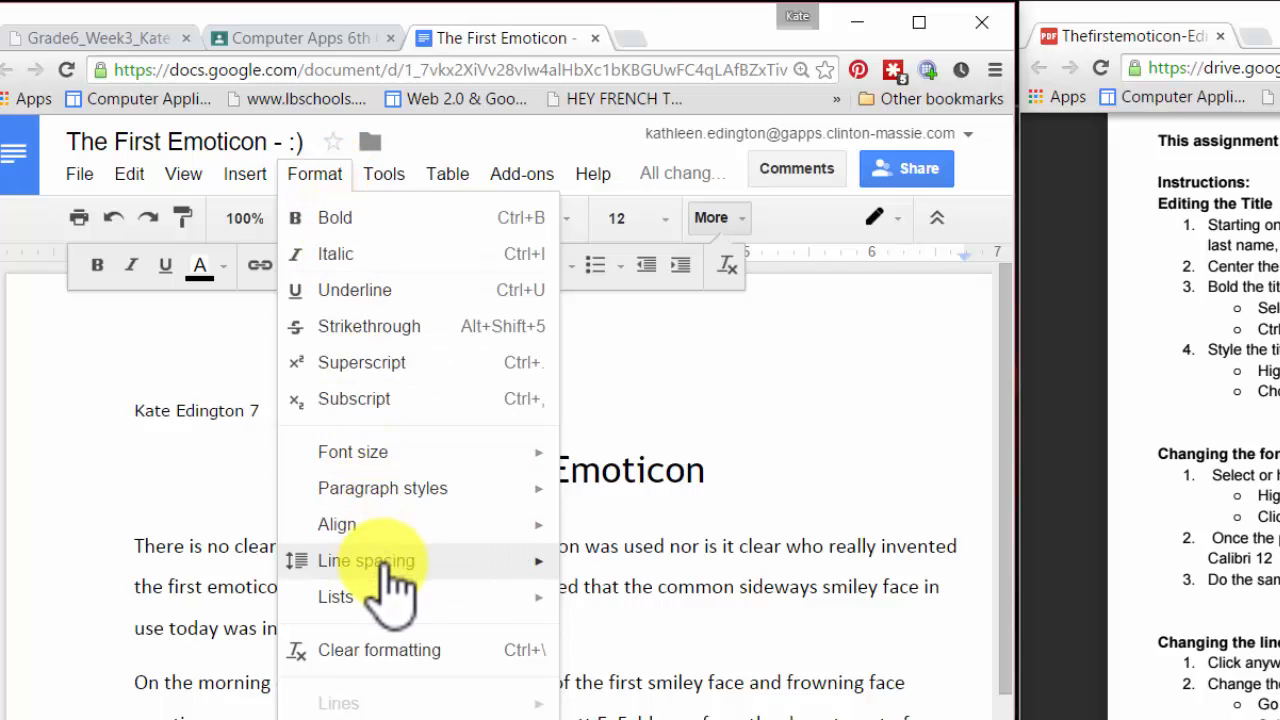
{"action": "mouse_move", "coordinate": [388, 566]}
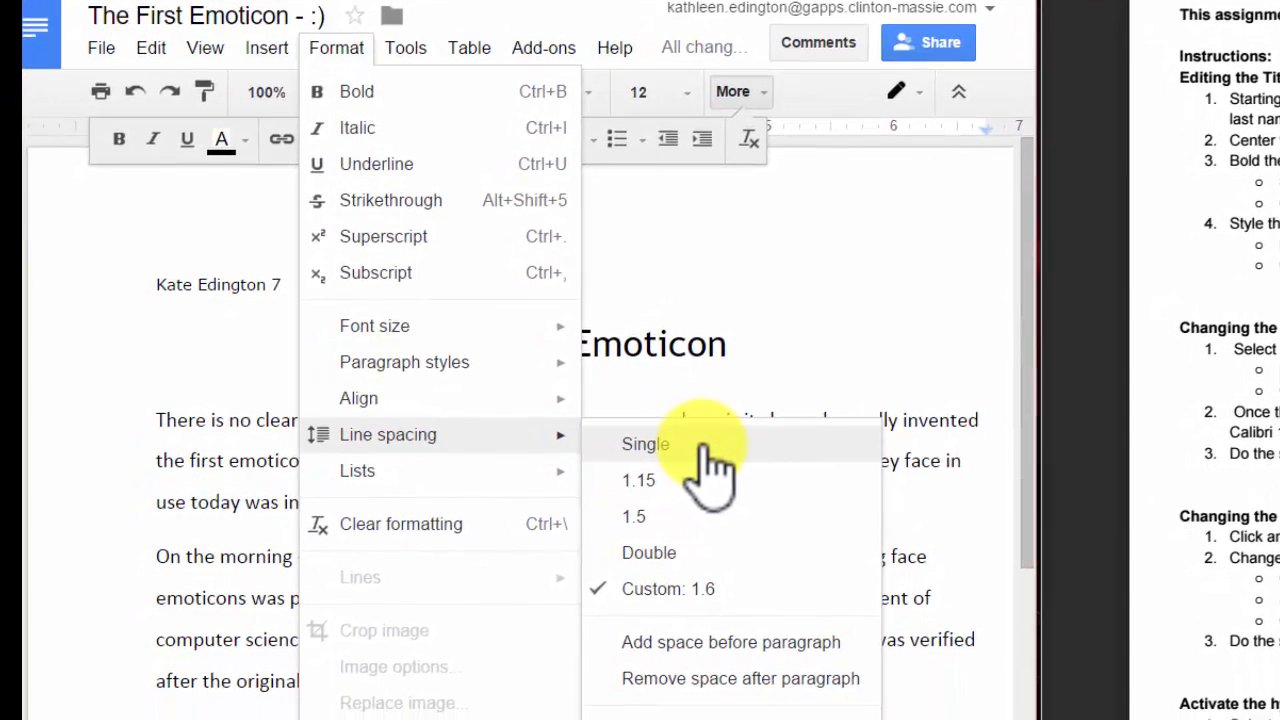
{"action": "left_click", "coordinate": [705, 445]}
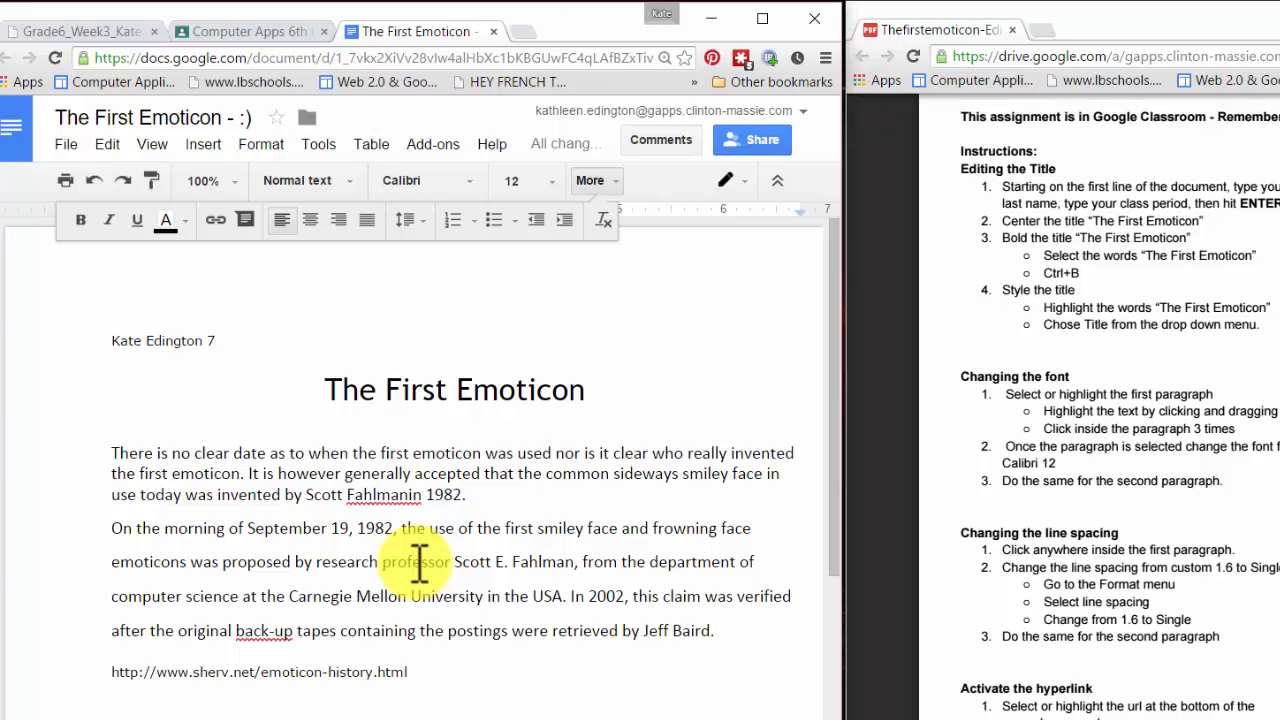
{"action": "left_click", "coordinate": [415, 562]}
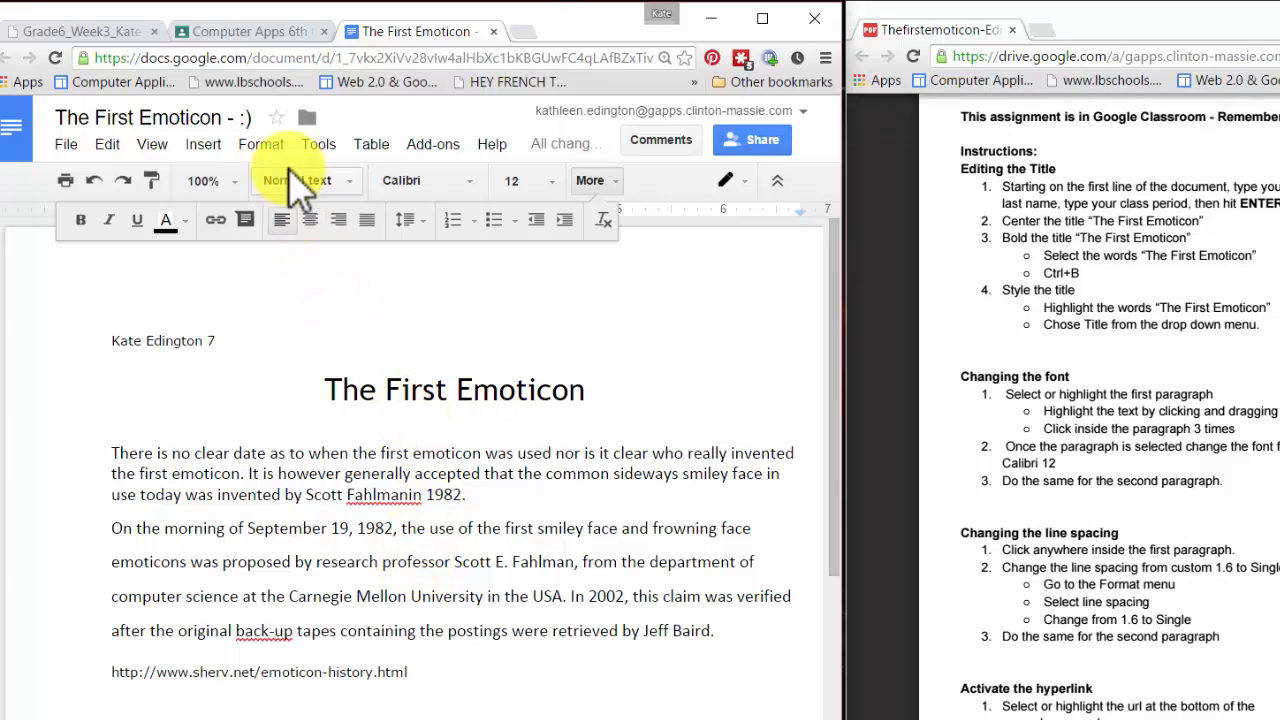
{"action": "left_click", "coordinate": [262, 146]}
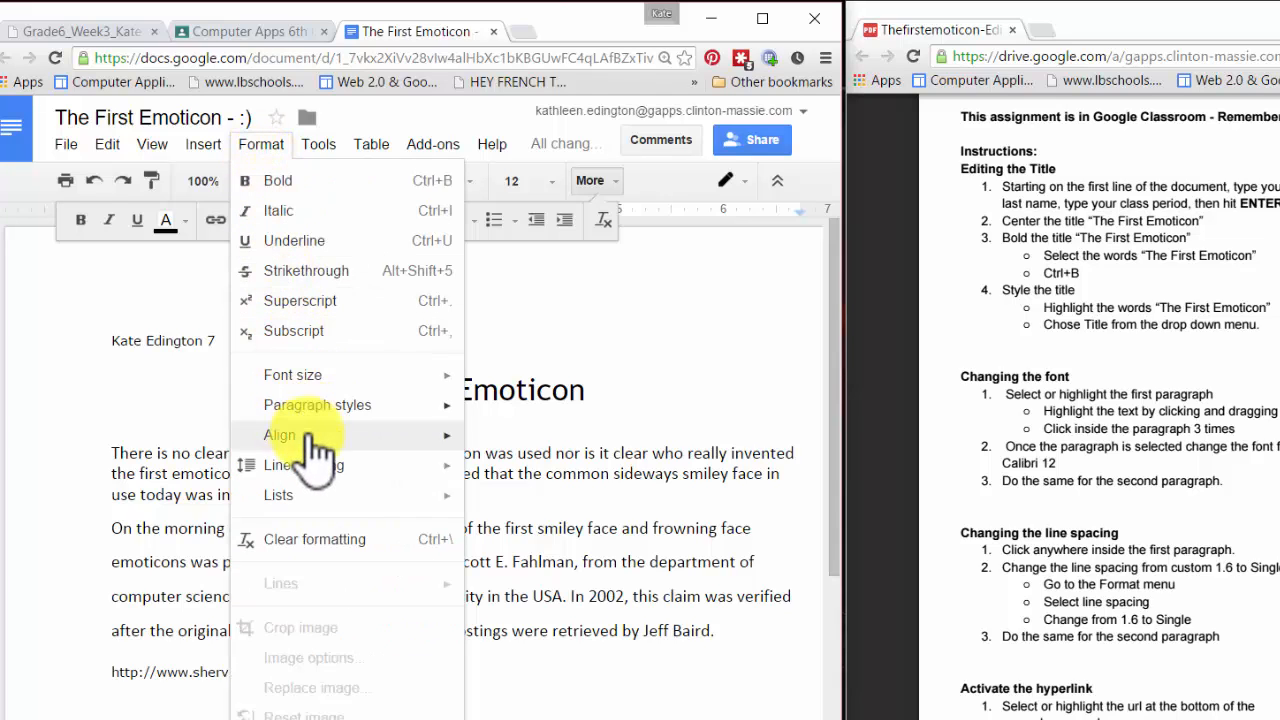
{"action": "mouse_move", "coordinate": [312, 472]}
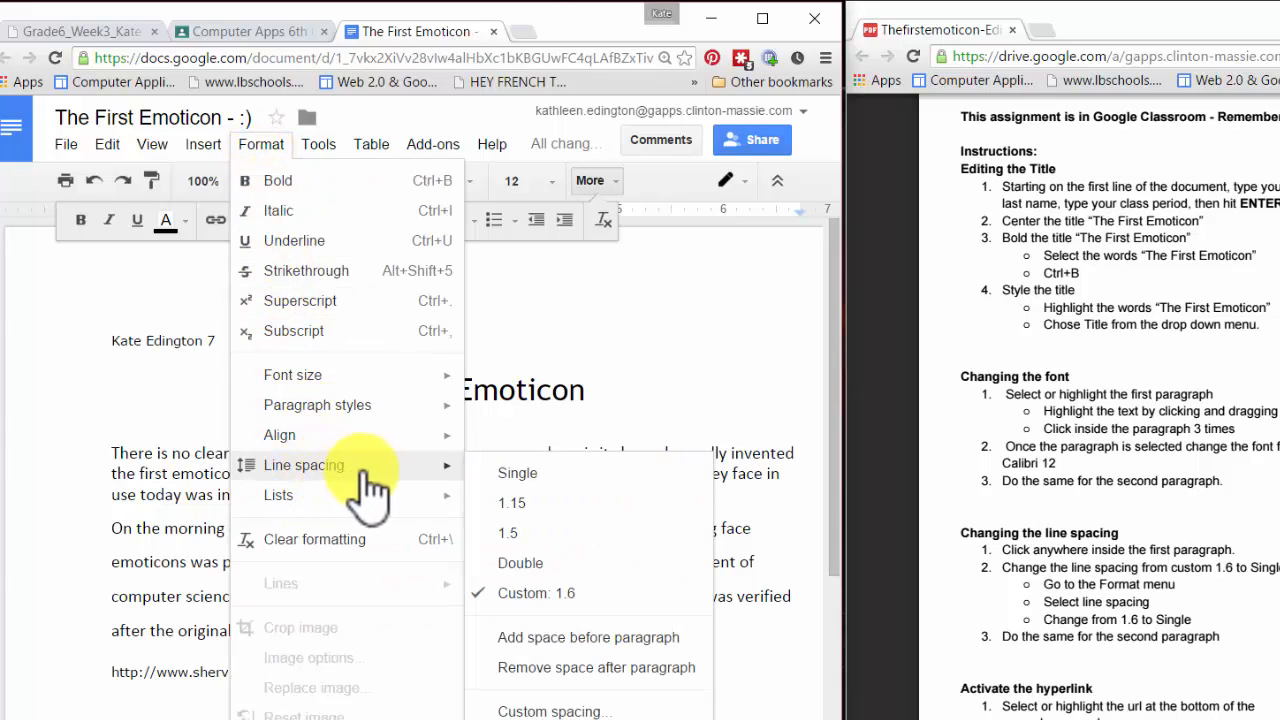
{"action": "left_click", "coordinate": [562, 478]}
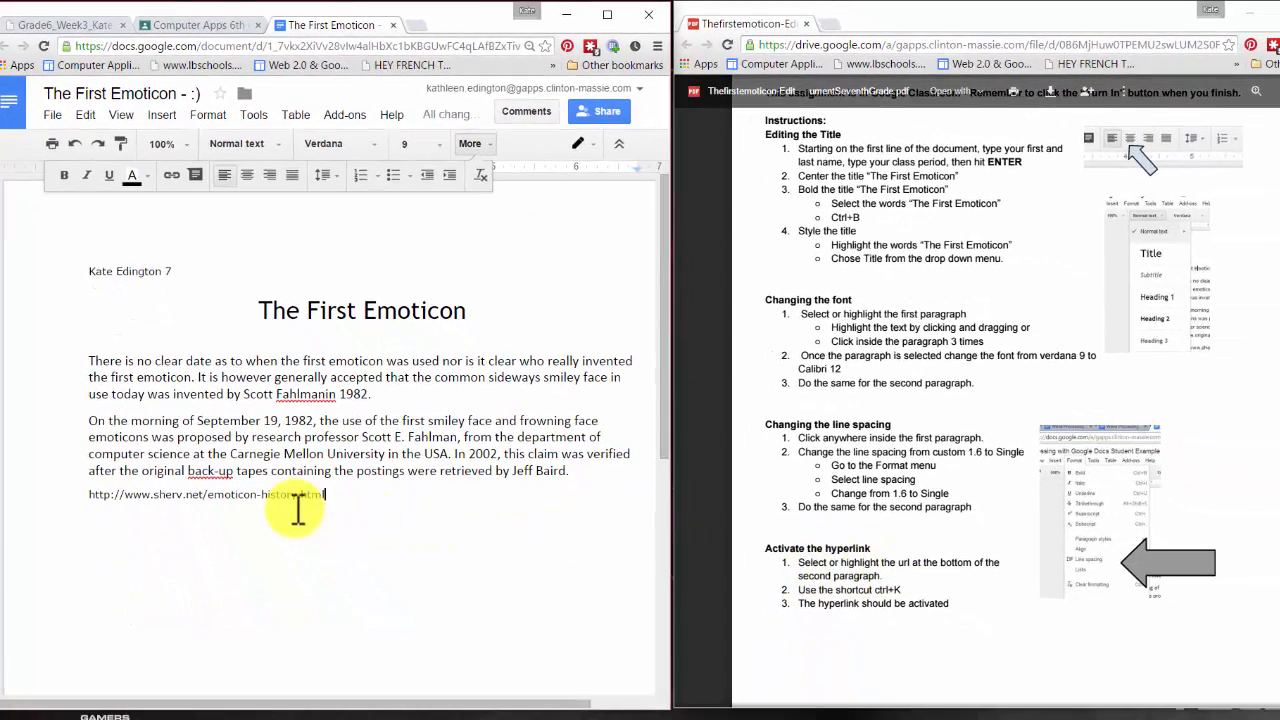
- Select the web address under the second paragraph and make it a hyperlink with Ctrl+K
{"action": "double_click", "coordinate": [284, 497]}
{"action": "left_click_drag", "start_coordinate": [335, 496], "coordinate": [80, 500]}
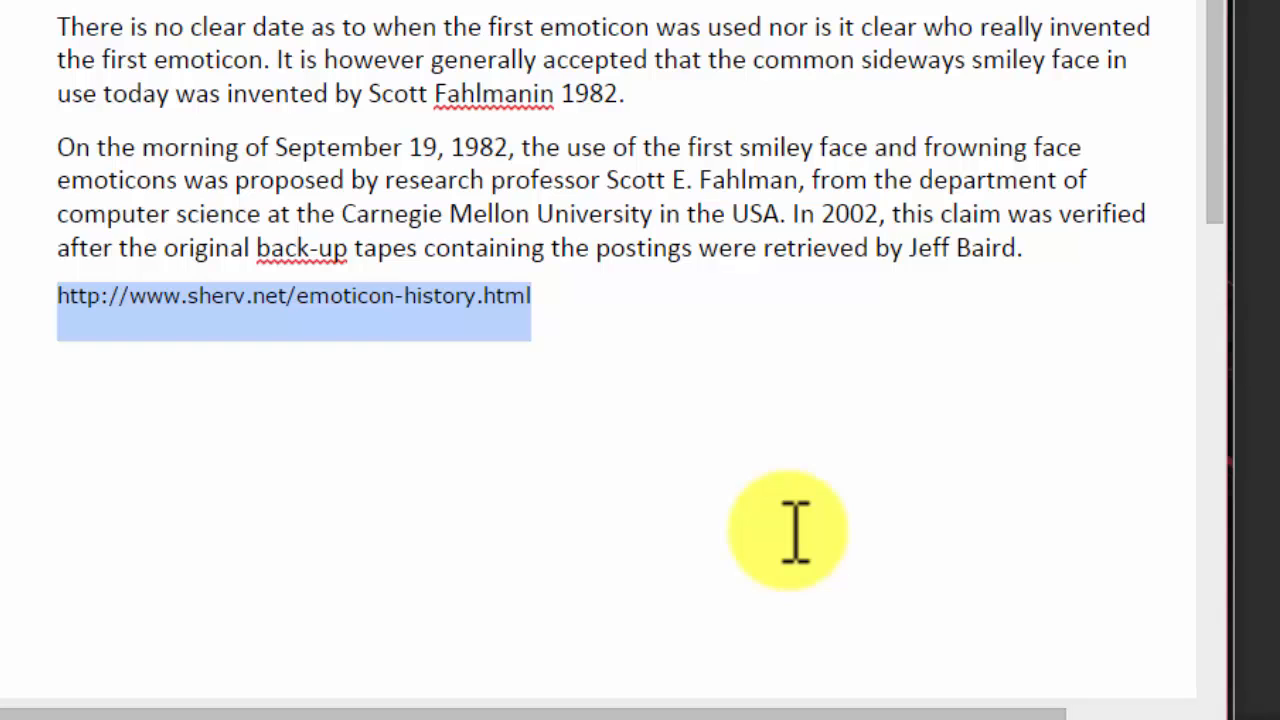
{"action": "key", "text": "ctrl+k"}
{"action": "key", "text": "Return"}
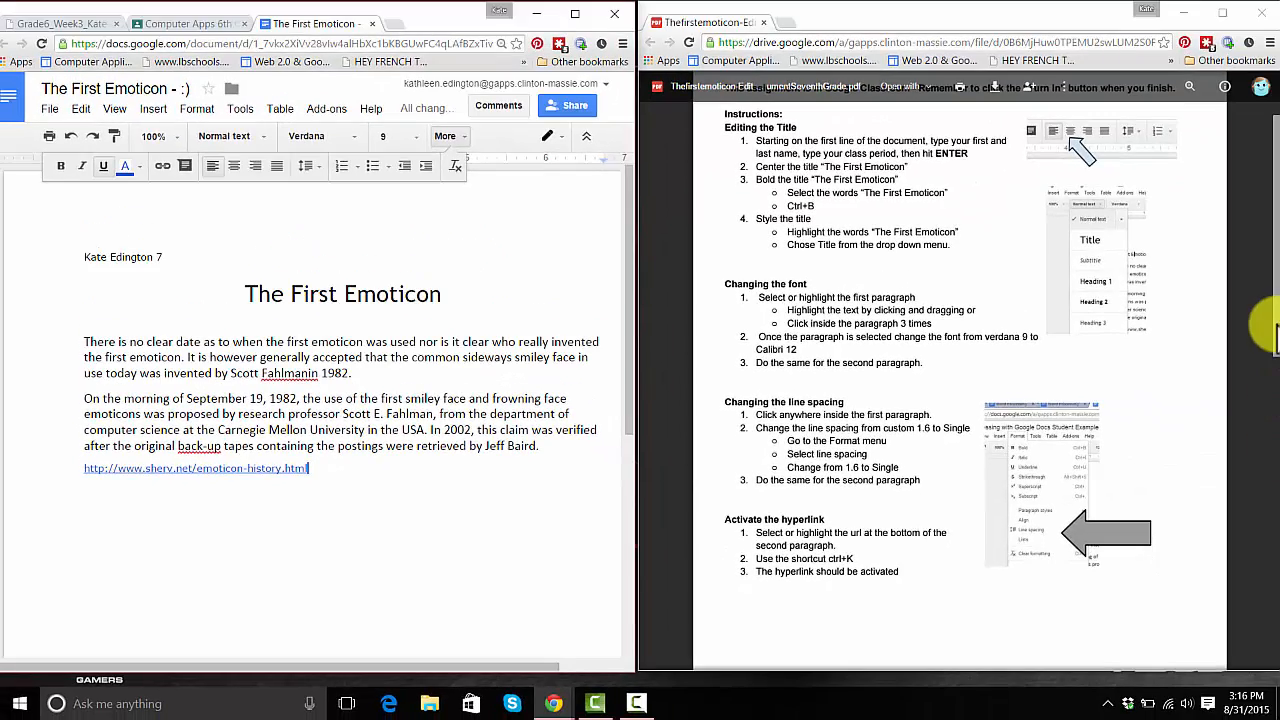
{"action": "left_click_drag", "start_coordinate": [1270, 330], "coordinate": [1277, 479]}
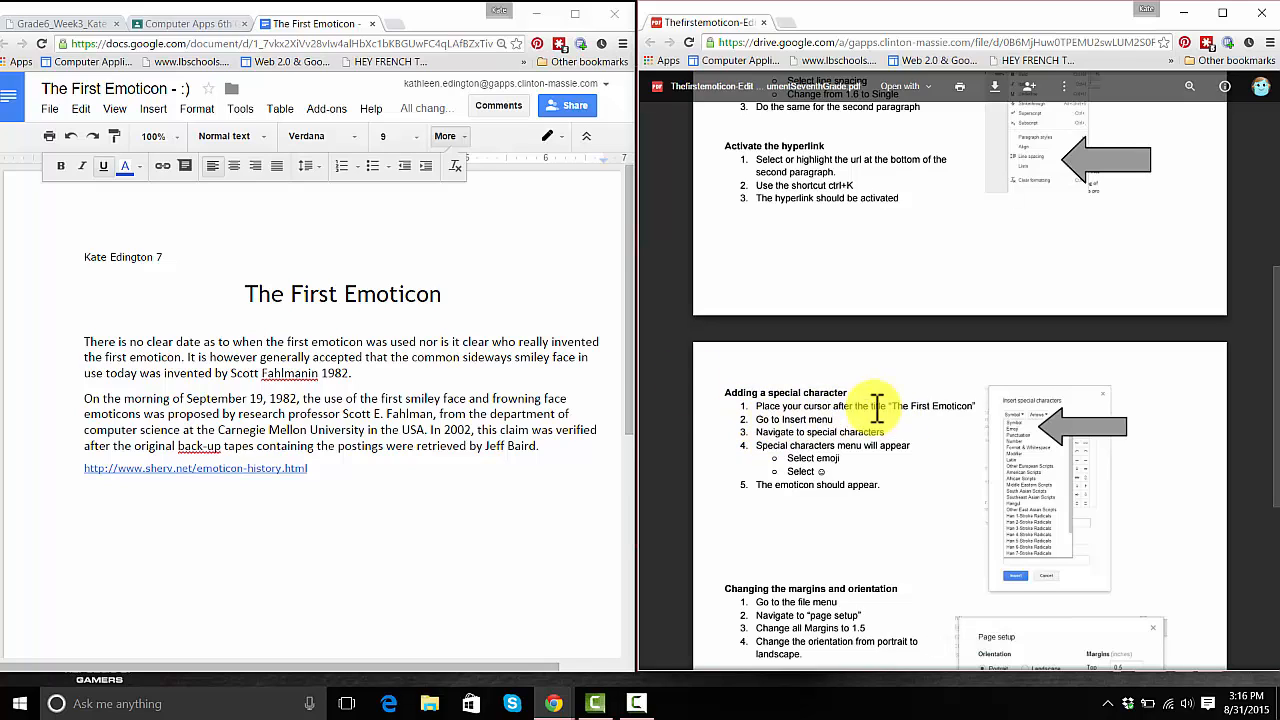
- Insert the white smiling face emoji ☺ from Special characters right after the title
{"action": "left_click", "coordinate": [455, 293]}
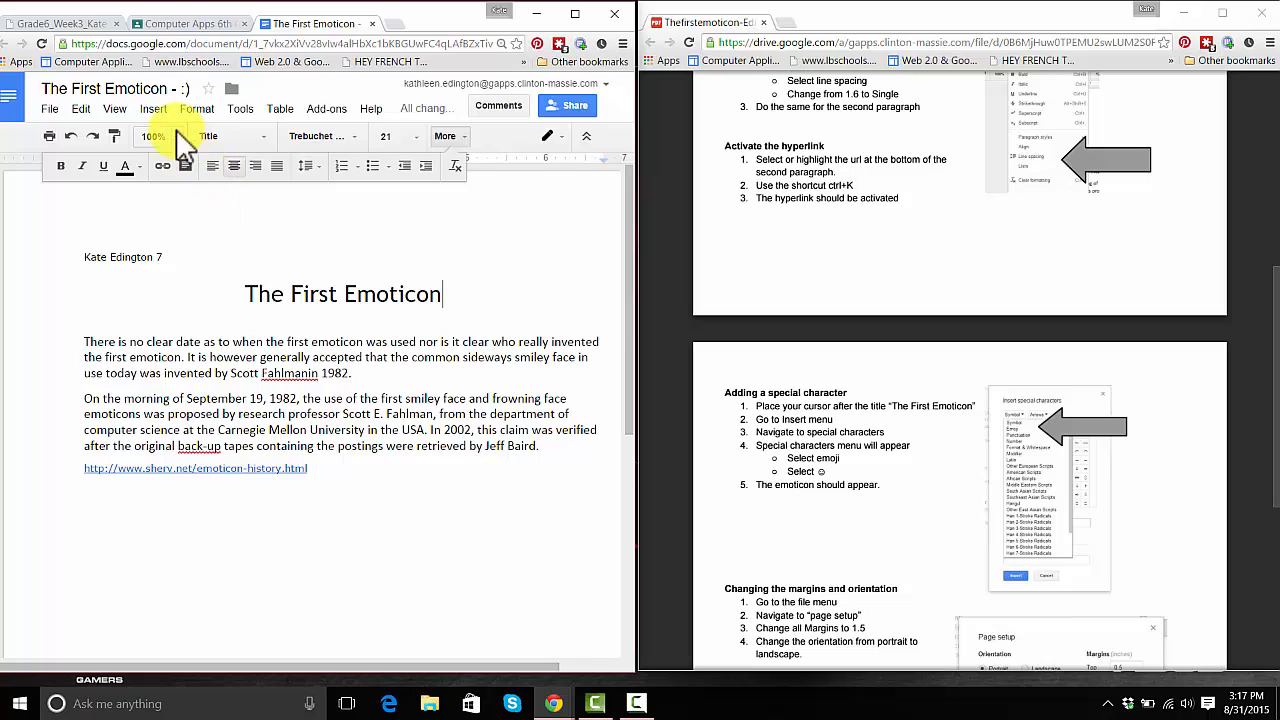
{"action": "left_click", "coordinate": [153, 109]}
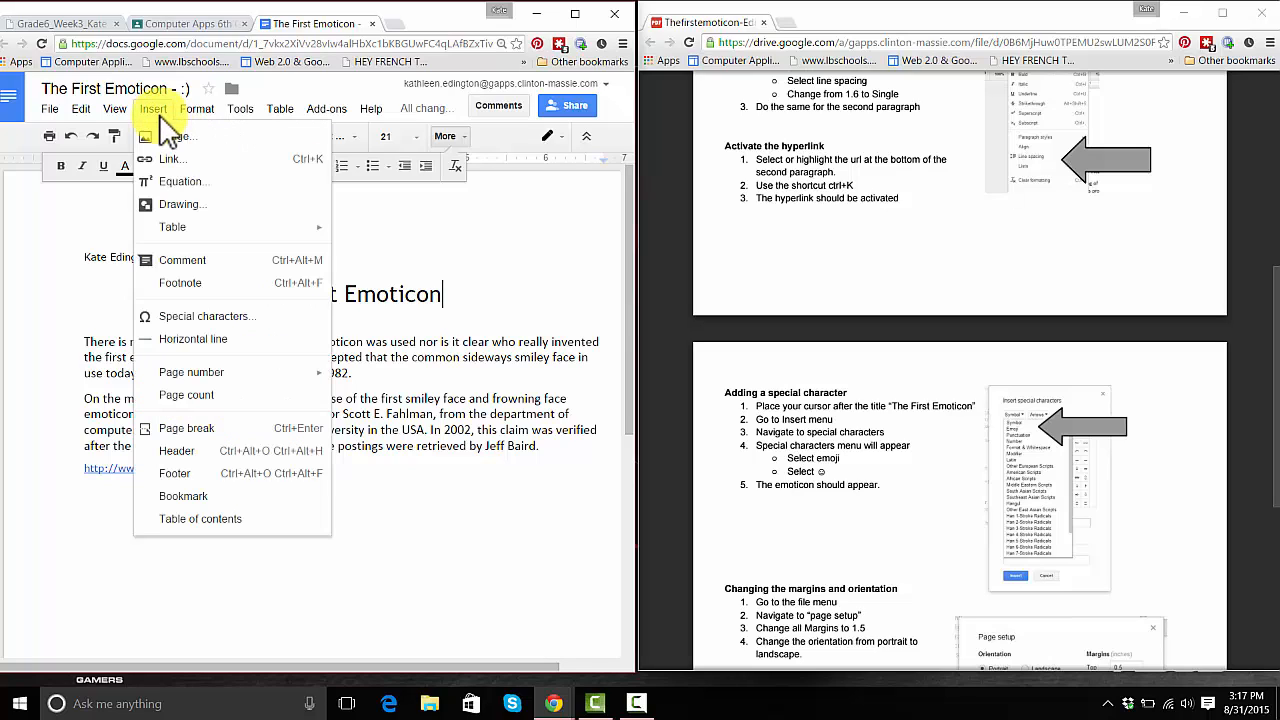
{"action": "left_click", "coordinate": [210, 317]}
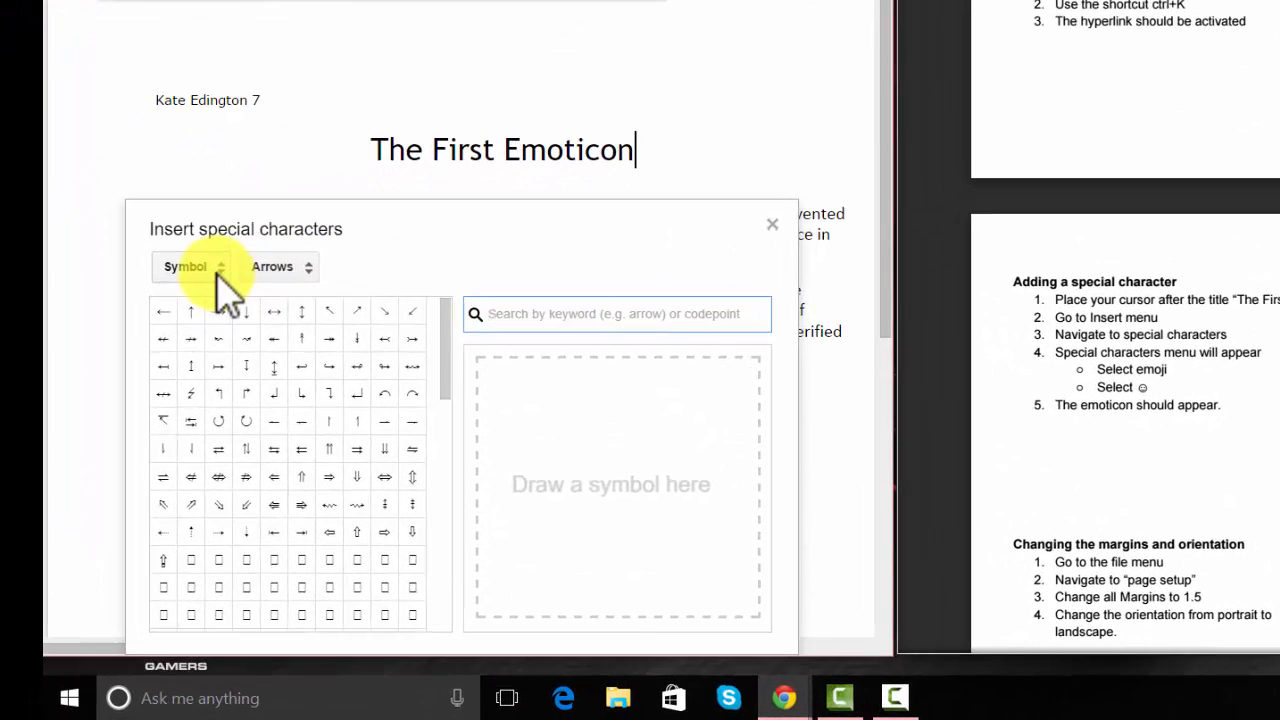
{"action": "left_click", "coordinate": [222, 280]}
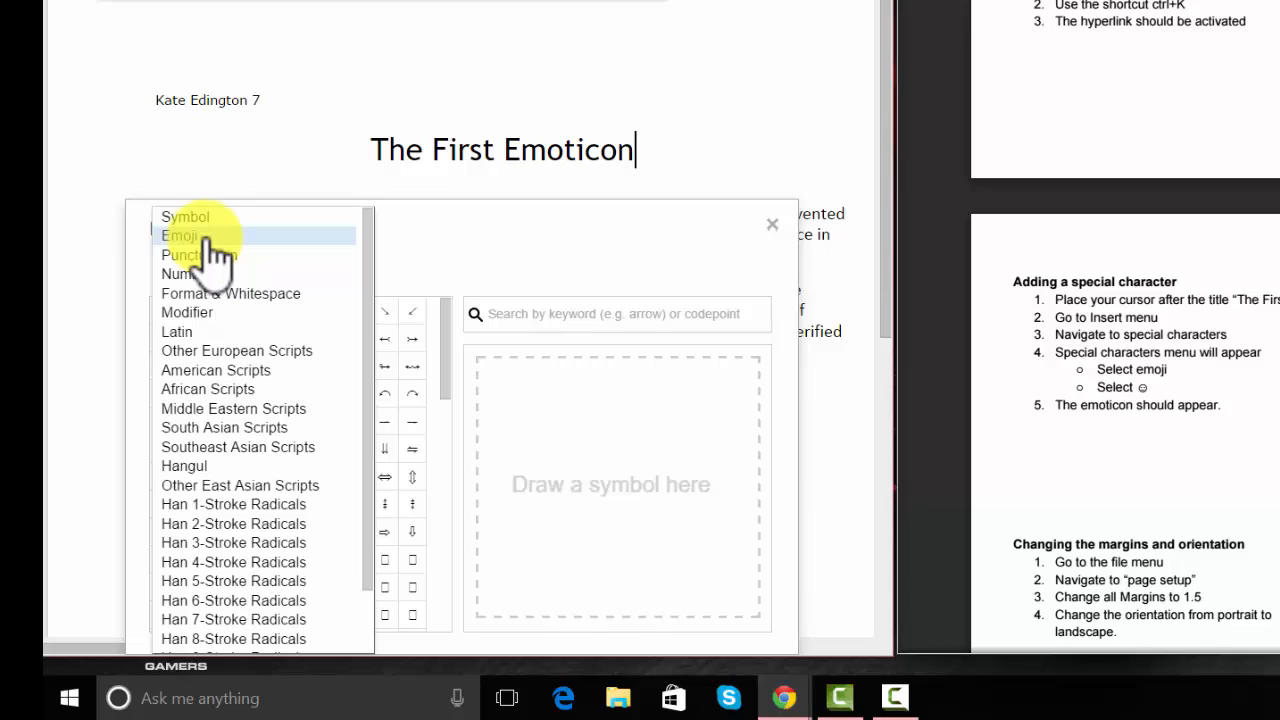
{"action": "left_click", "coordinate": [210, 236]}
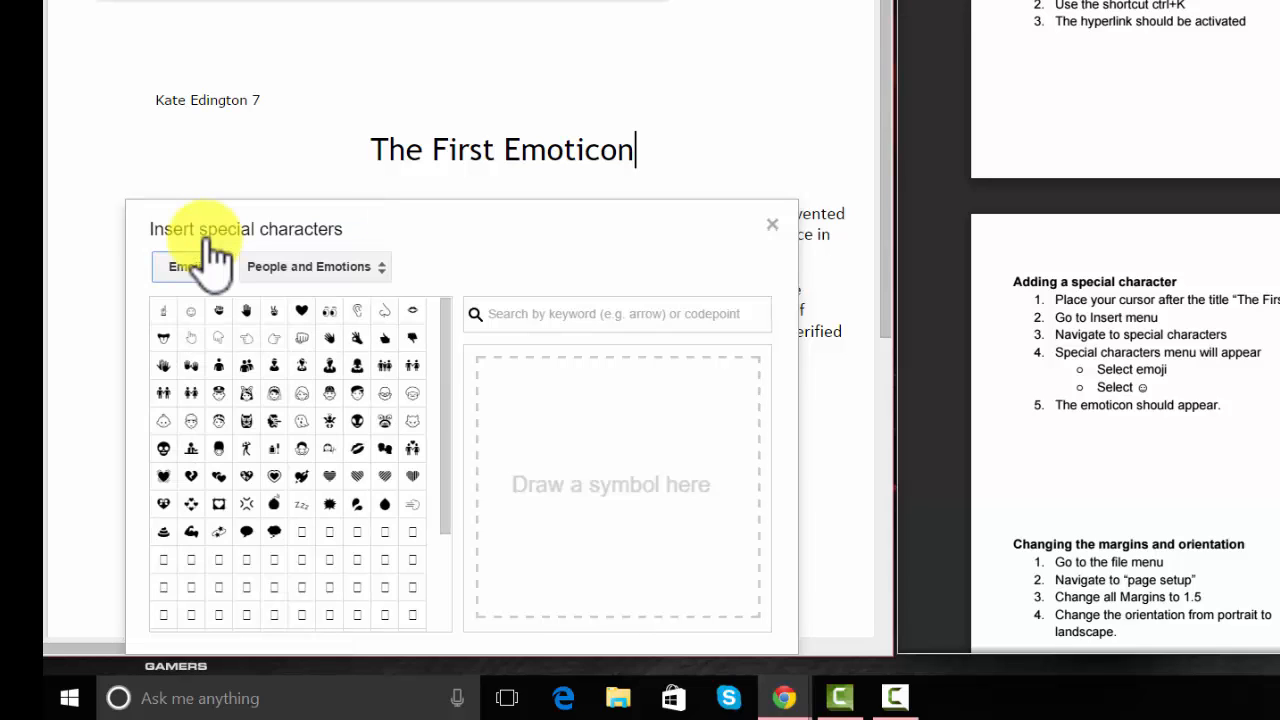
{"action": "left_click", "coordinate": [194, 314]}
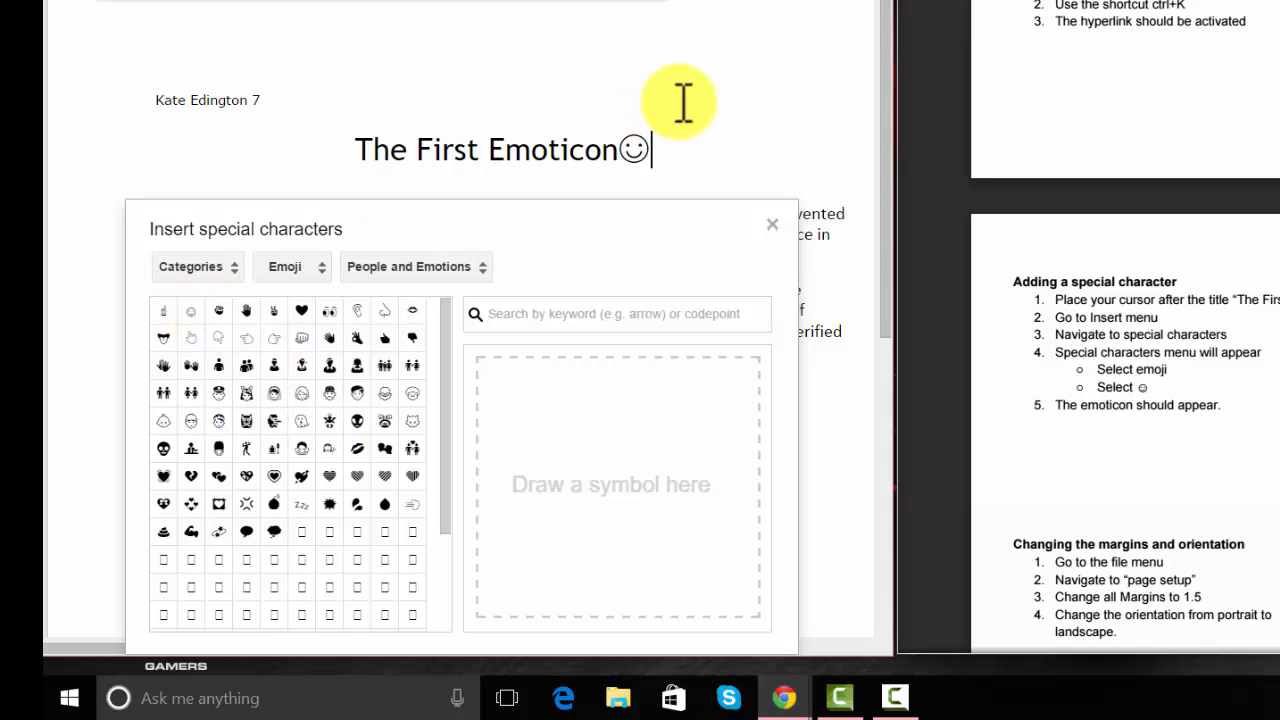
{"action": "left_click", "coordinate": [773, 222]}
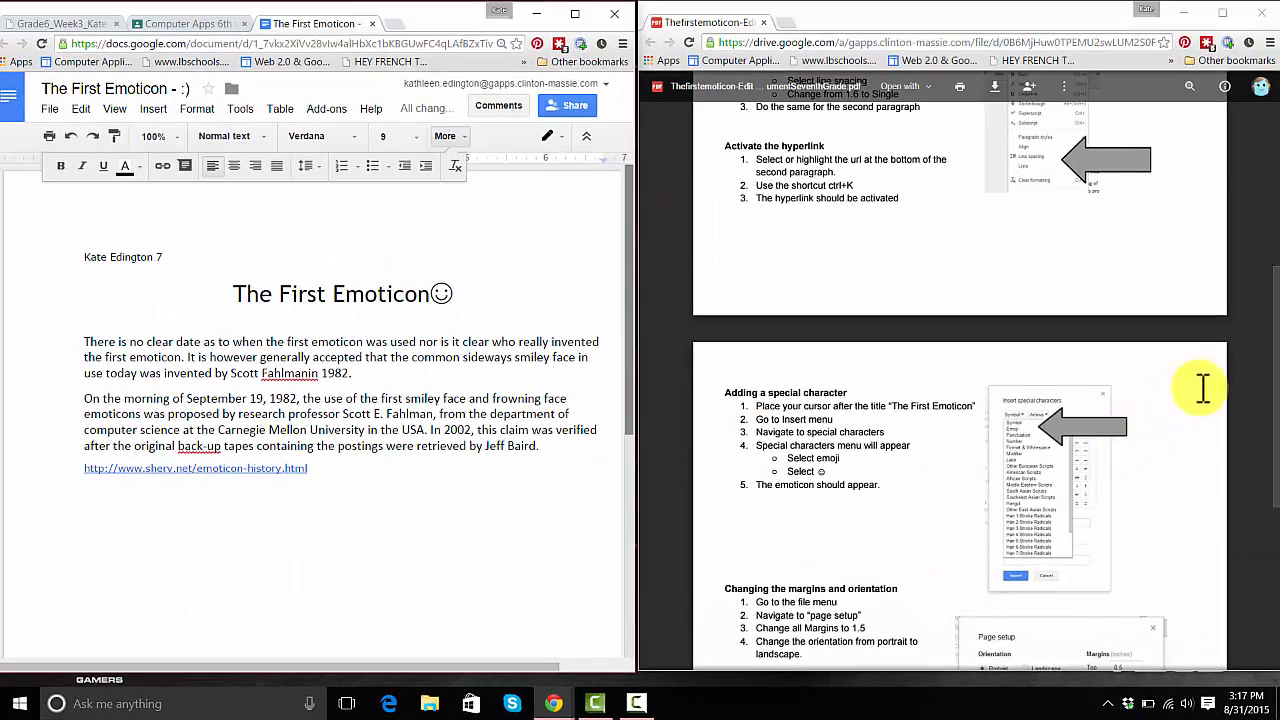
{"action": "left_click_drag", "start_coordinate": [1266, 351], "coordinate": [1272, 430]}
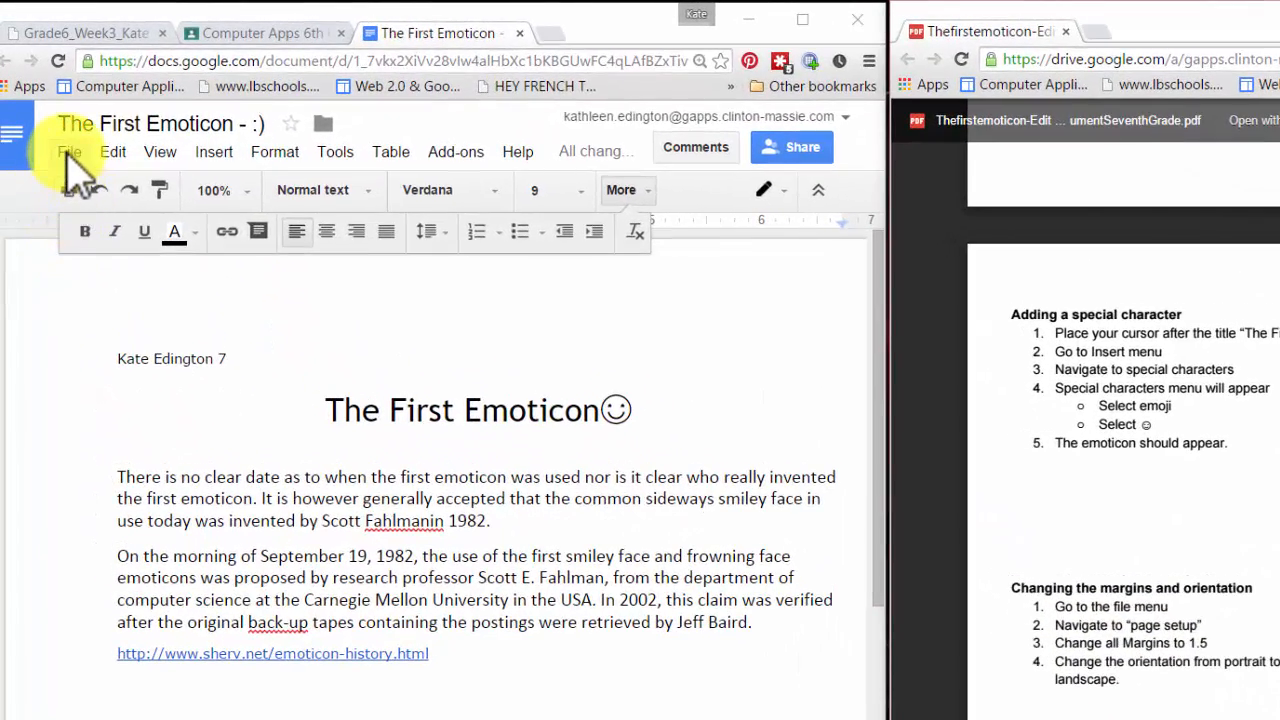
- In Page setup, give every margin 1.5 inches, keep Letter paper, and choose landscape orientation
{"action": "left_click", "coordinate": [69, 152]}
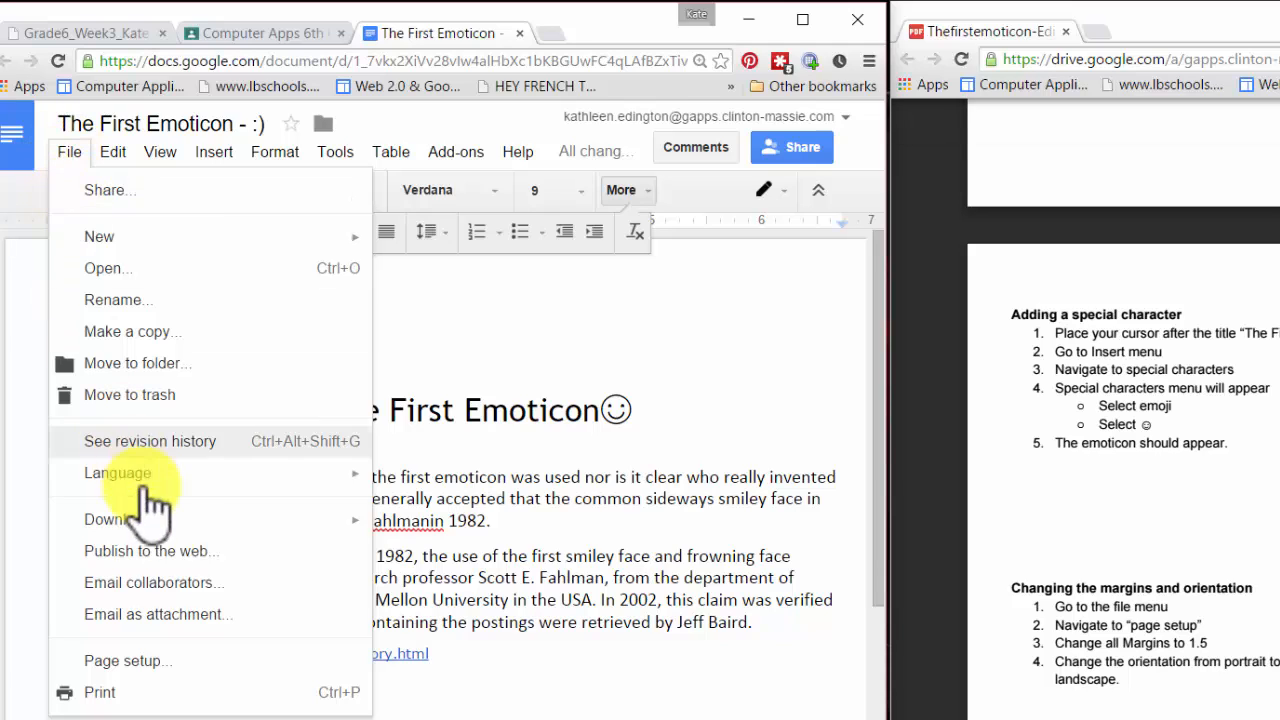
{"action": "left_click", "coordinate": [174, 664]}
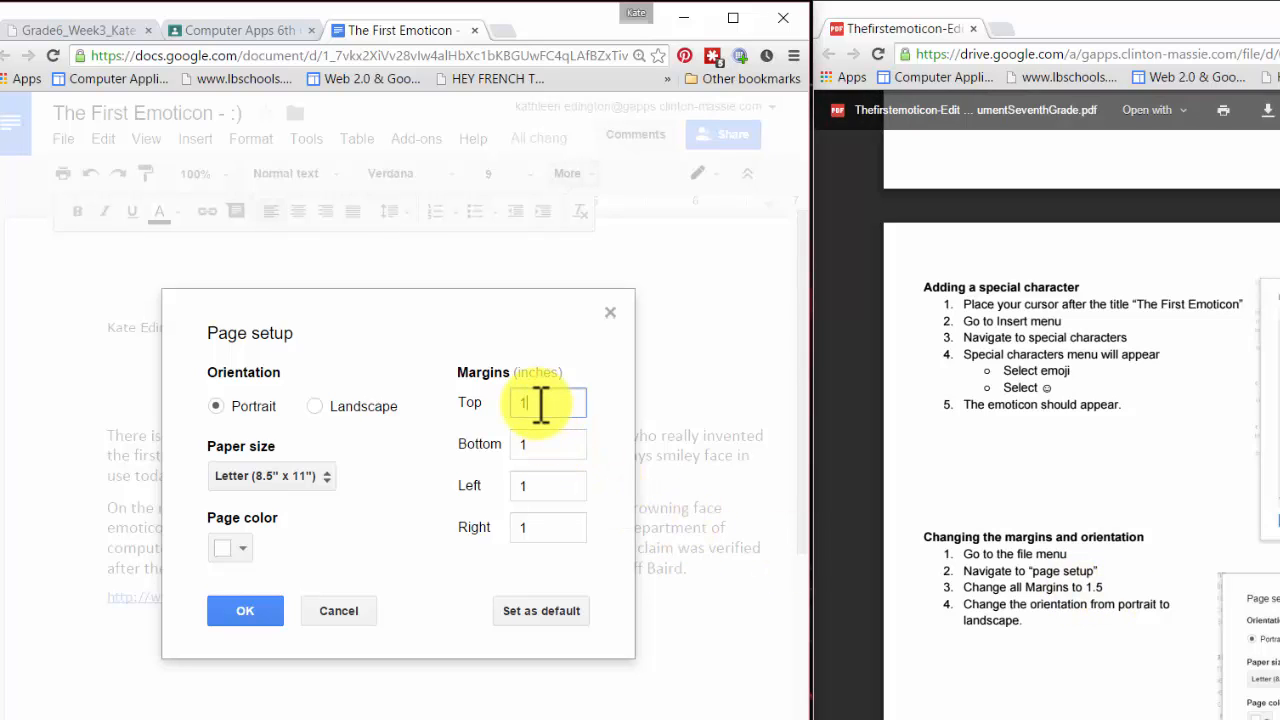
{"action": "type", "text": ".5"}
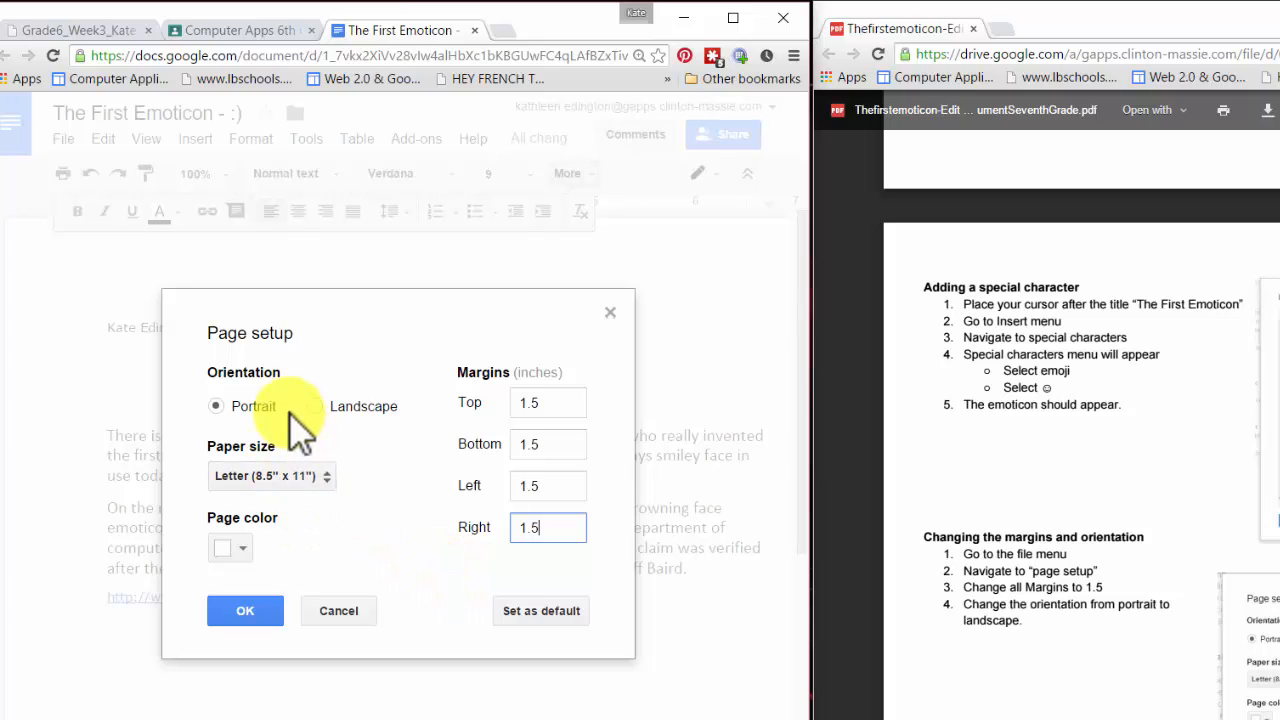
{"action": "left_click", "coordinate": [318, 478]}
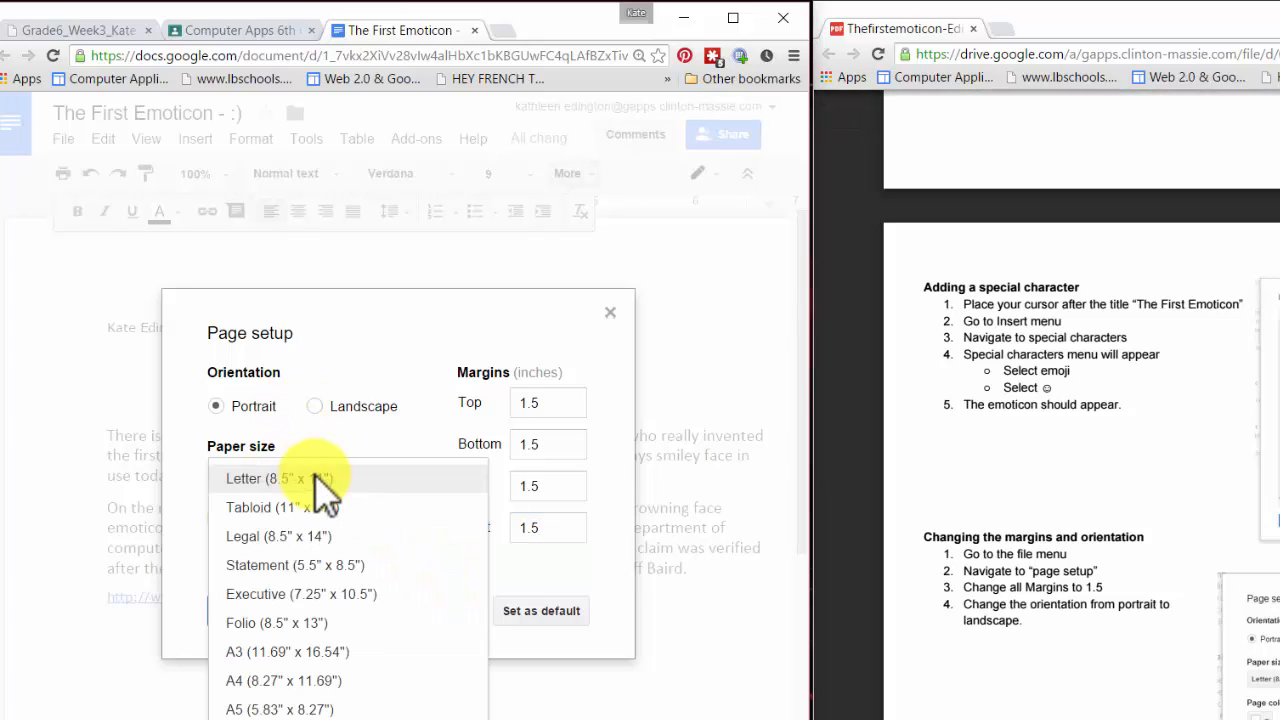
{"action": "left_click", "coordinate": [320, 485]}
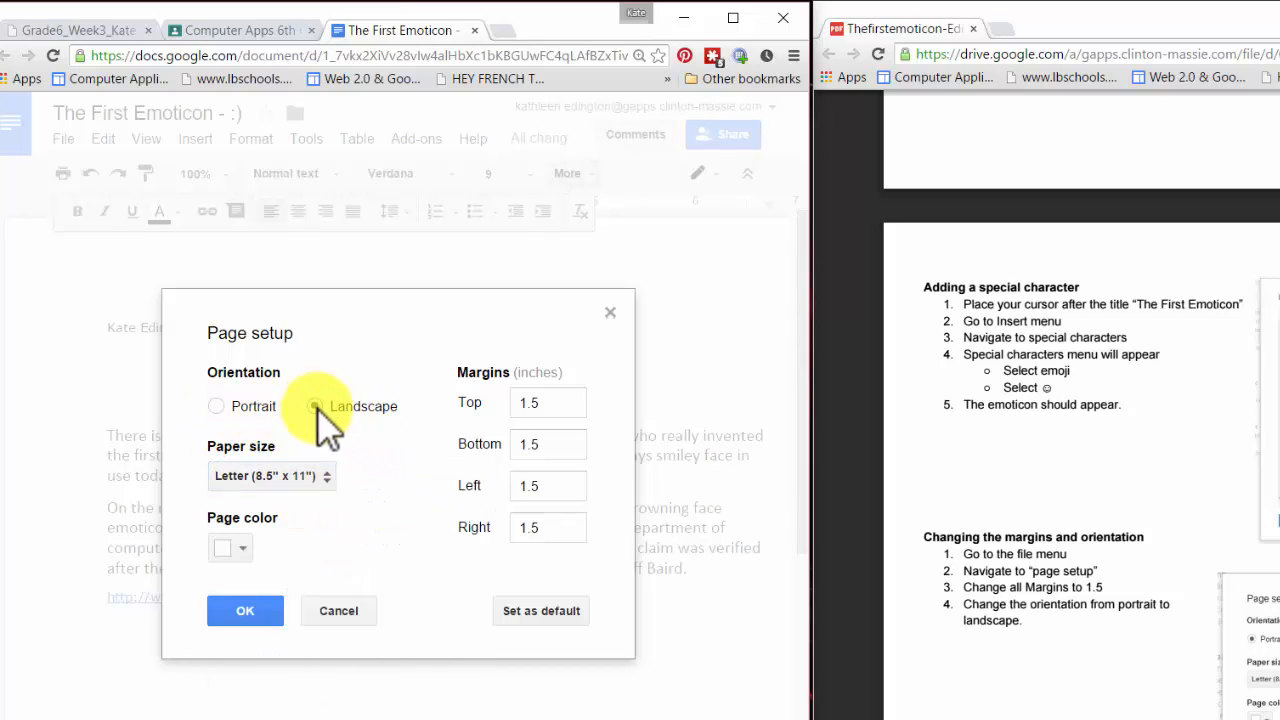
{"action": "left_click", "coordinate": [234, 621]}
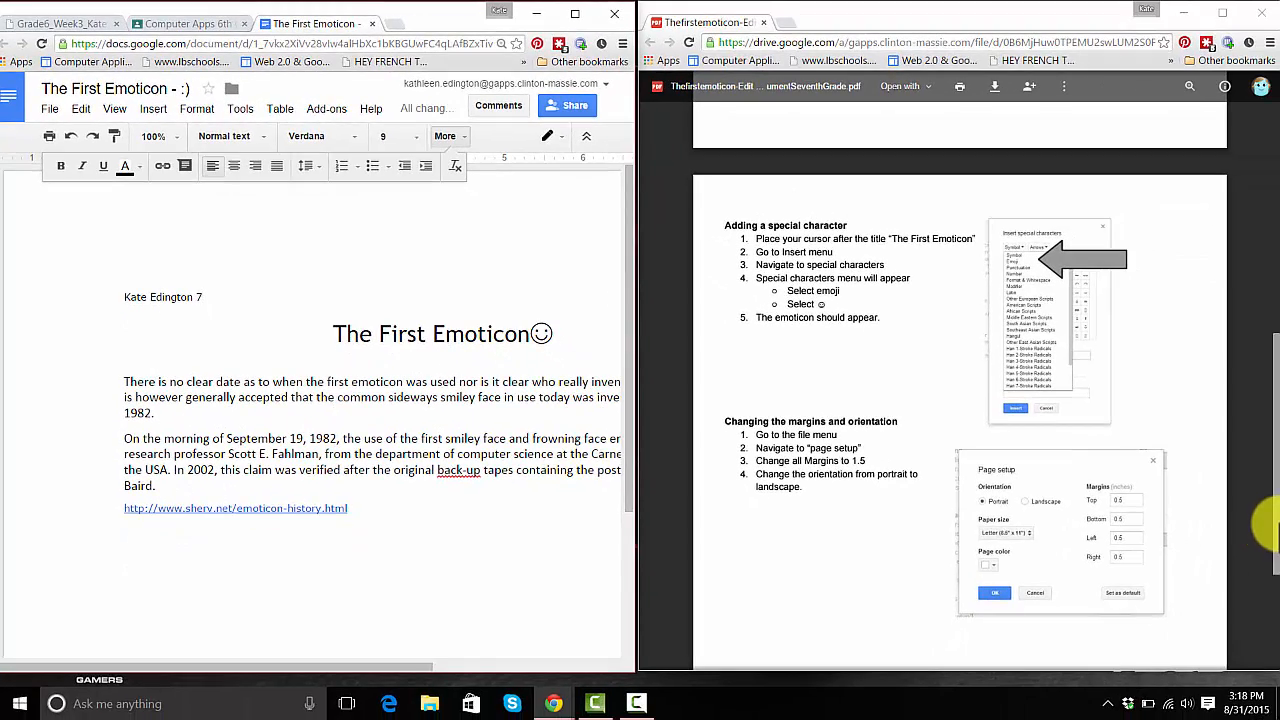
{"action": "left_click_drag", "start_coordinate": [1267, 527], "coordinate": [1262, 628]}
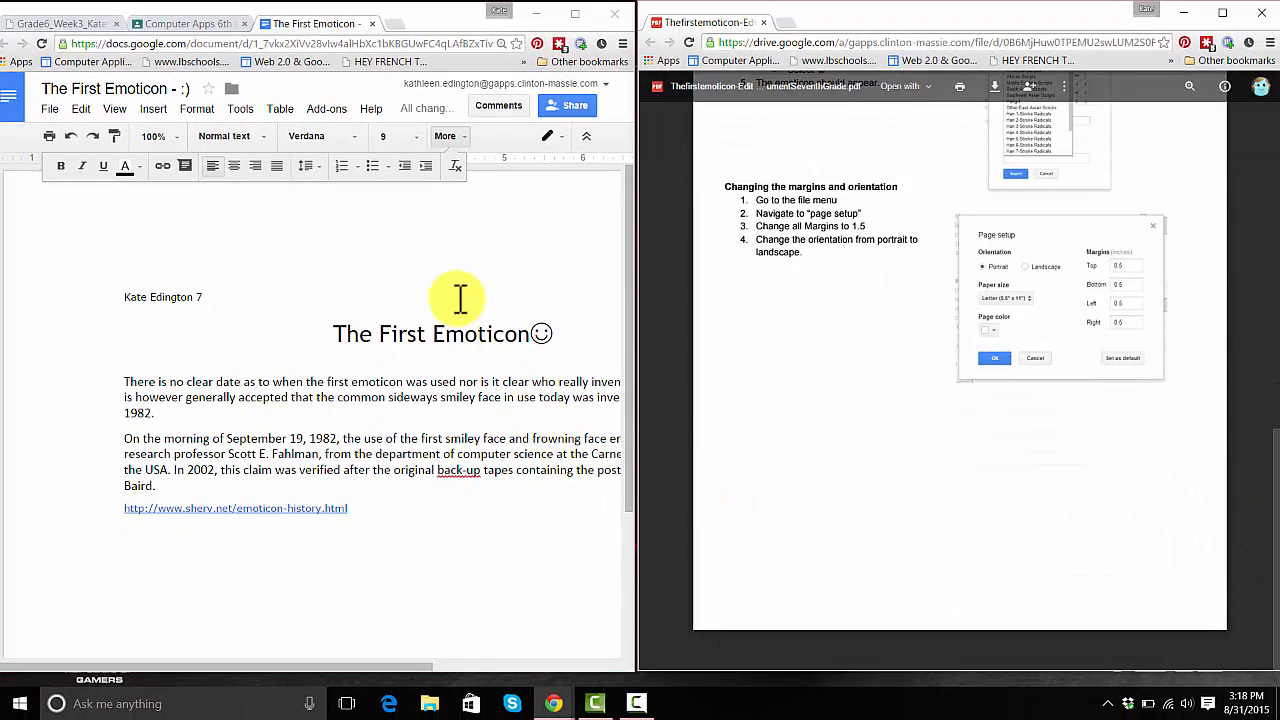